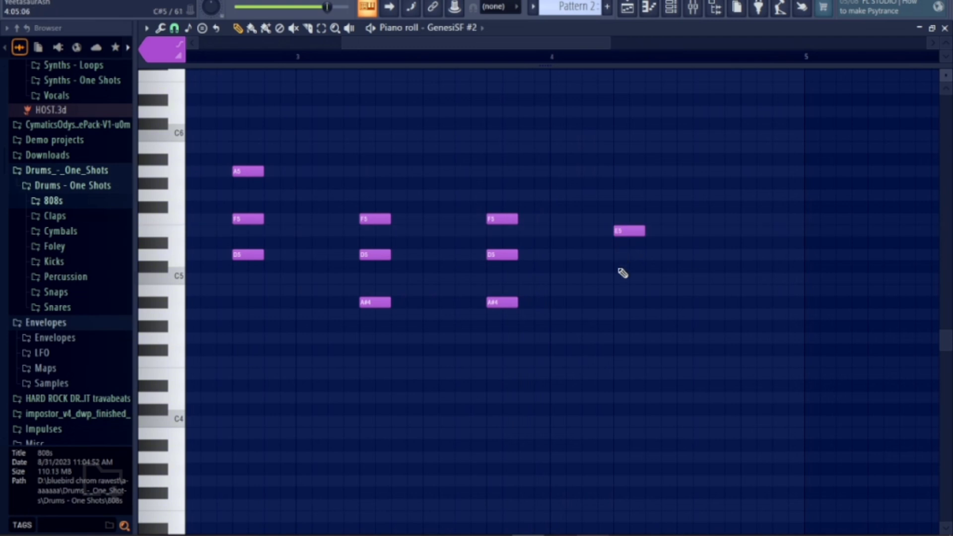
# Complete the A4–C#5–E5 chord in bar 4 and add the same chord half a bar after it
pyautogui.click(617, 313)
pyautogui.click(743, 314)
pyautogui.press('space')
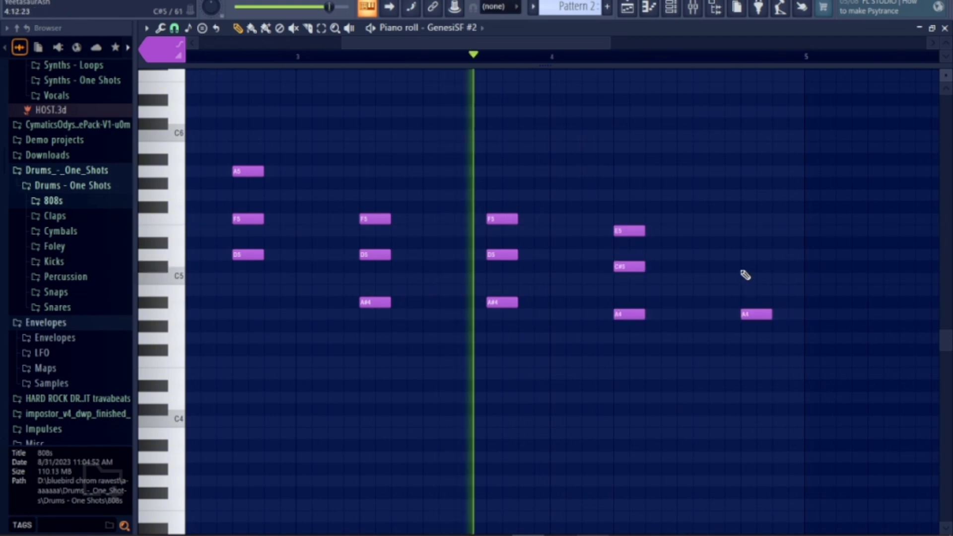
pyautogui.click(743, 266)
pyautogui.click(743, 230)
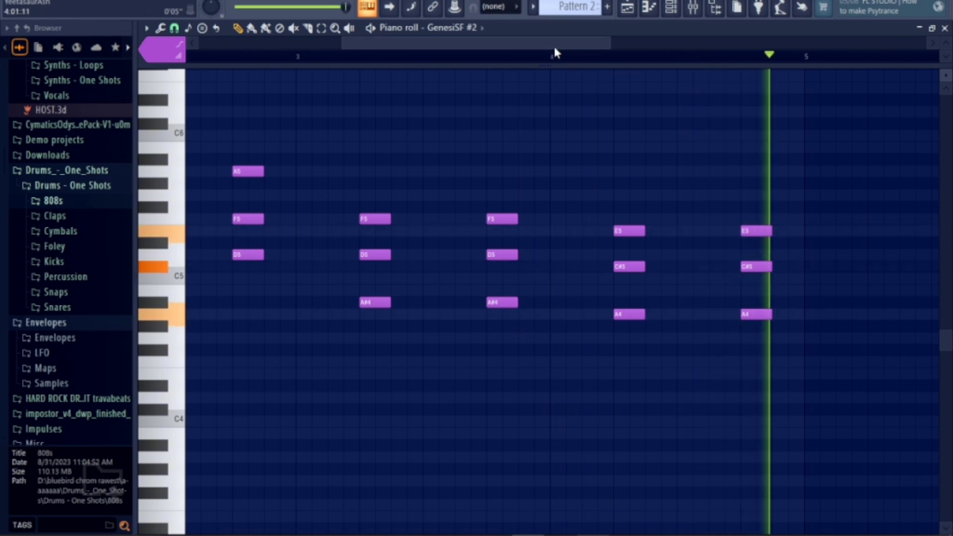
# Play Pattern 2 from bar 1 to review its chord progression
pyautogui.press('space')
pyautogui.moveTo(554, 46); pyautogui.dragTo(245, 63)
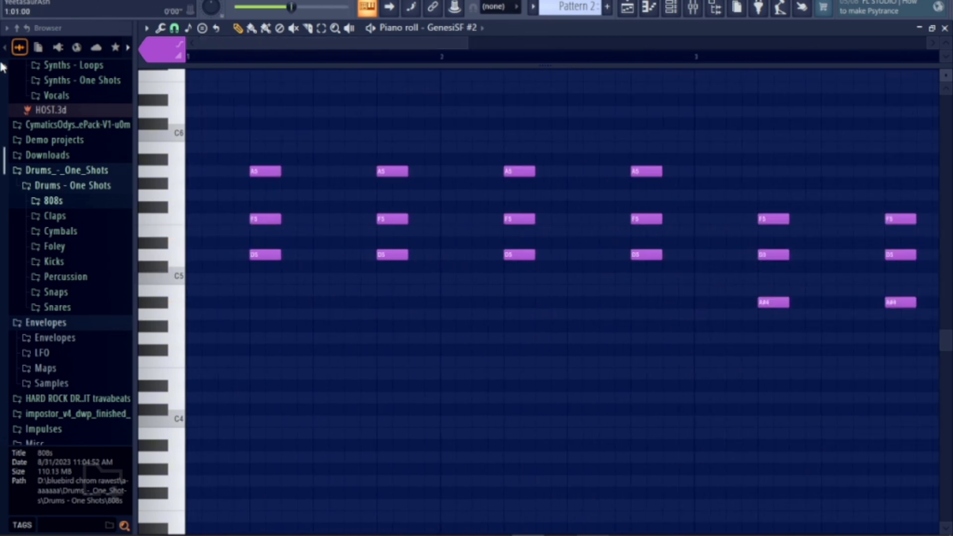
pyautogui.press('space')
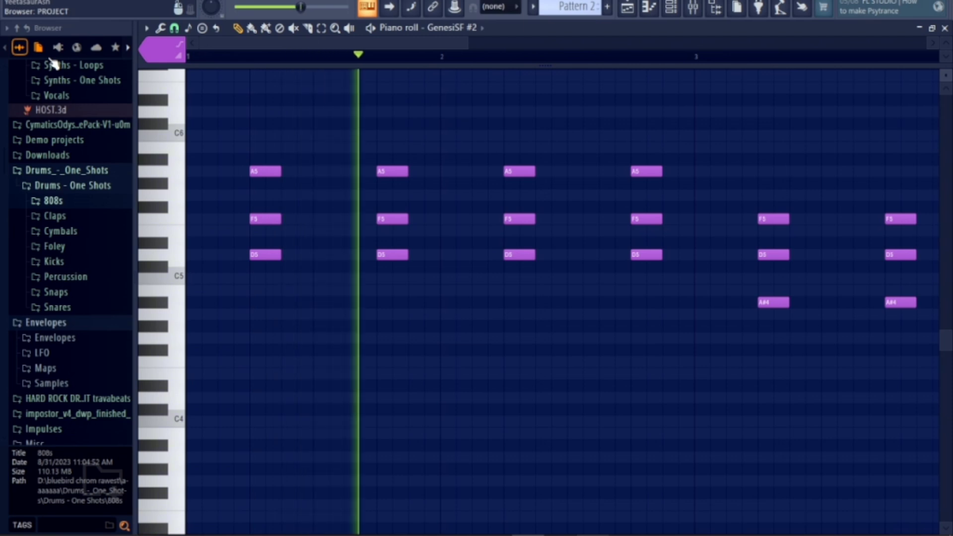
pyautogui.moveTo(321, 43); pyautogui.dragTo(489, 69)
# Place Pattern 2 on Track 6 at bar 5 beneath a second Pattern 1 clip and play the arrangement from bar 5
pyautogui.click(627, 7)
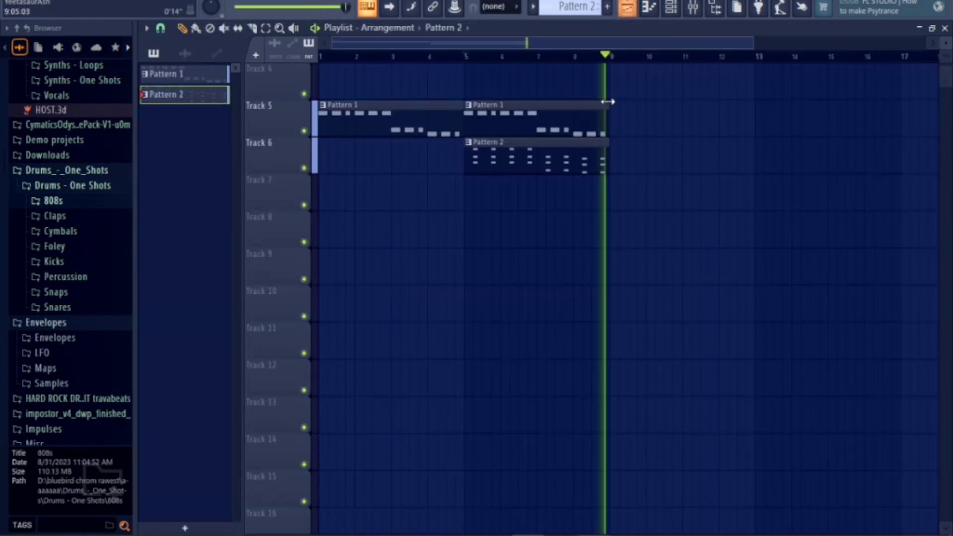
pyautogui.click(466, 58)
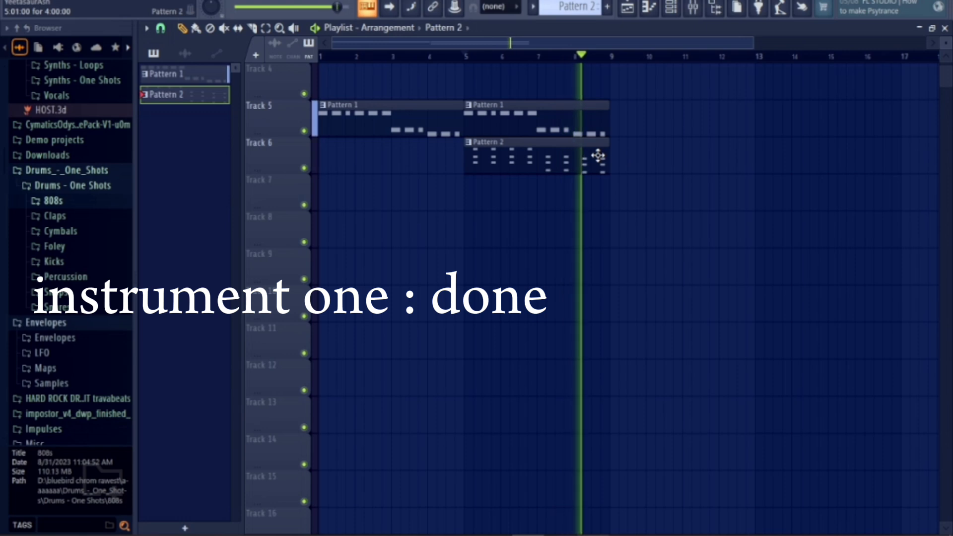
pyautogui.press('space')
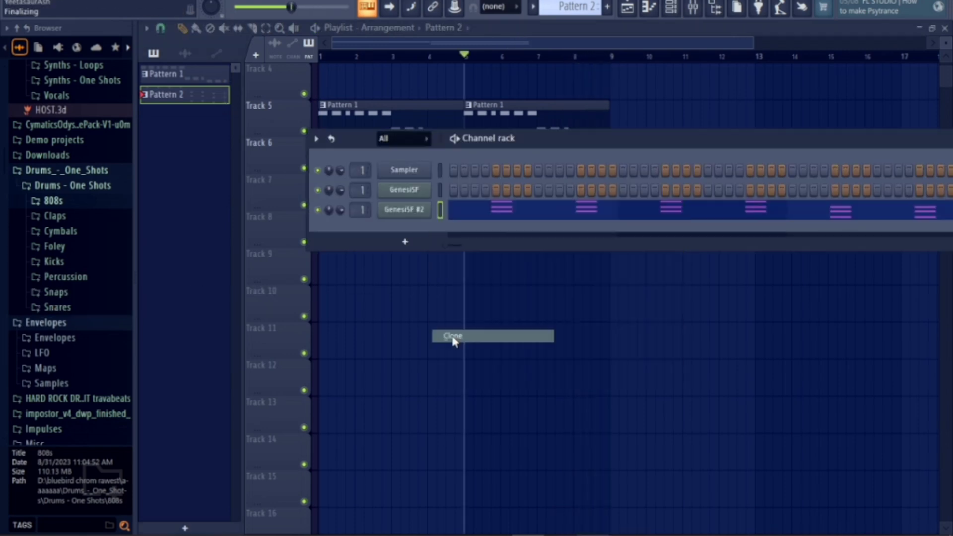
# Clone the GenesiSF #2 channel and assign the E. Piano 1 instrument to the copy
pyautogui.click(409, 231)
pyautogui.click(409, 228)
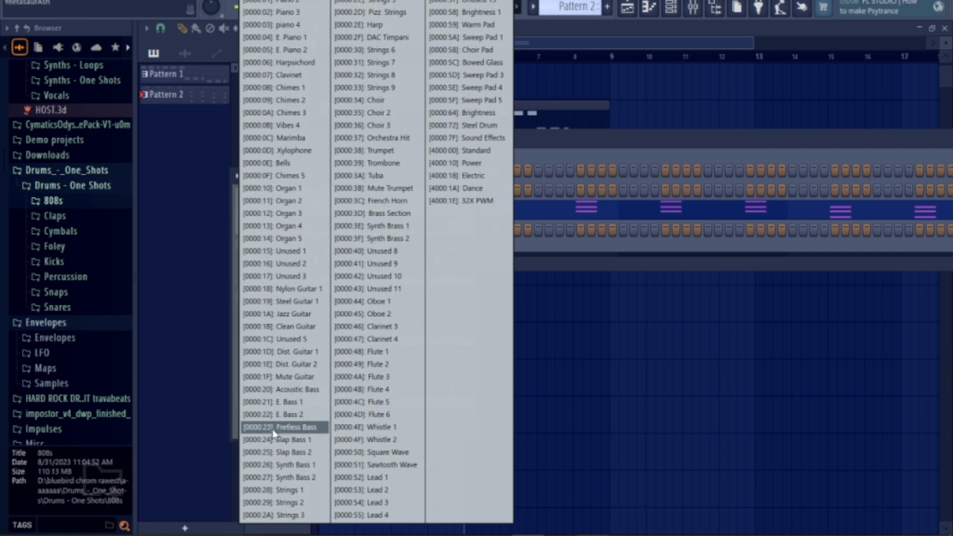
pyautogui.click(286, 37)
pyautogui.click(473, 175)
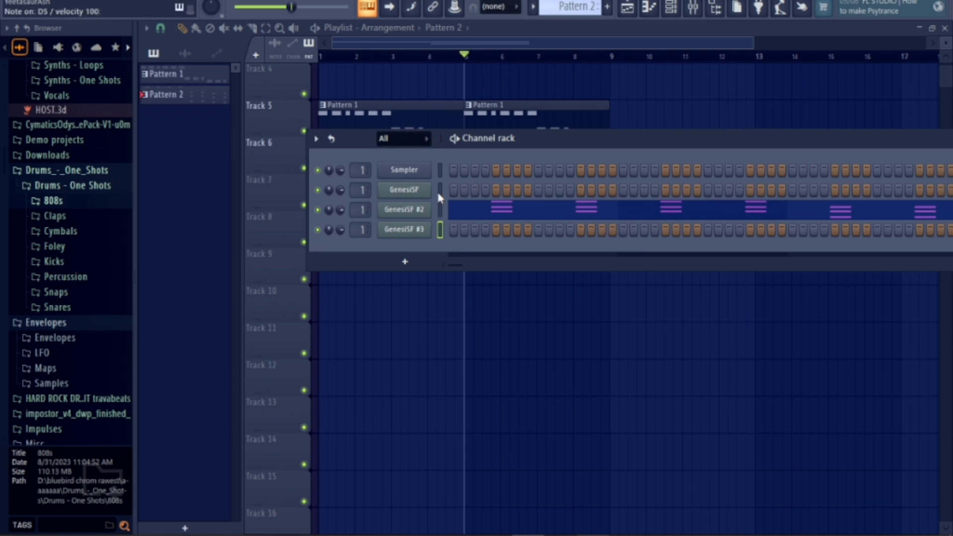
# Create Pattern 3 and open its empty piano roll for the GenesiSF #3 channel
pyautogui.scroll(-2, 542, 101)
pyautogui.click(549, 76)
pyautogui.doubleClick(548, 76)
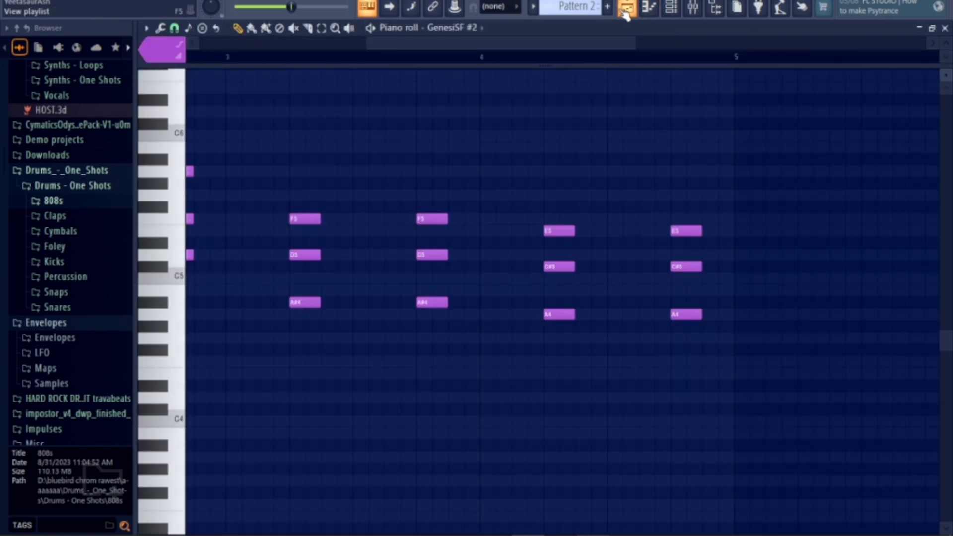
pyautogui.click(608, 7)
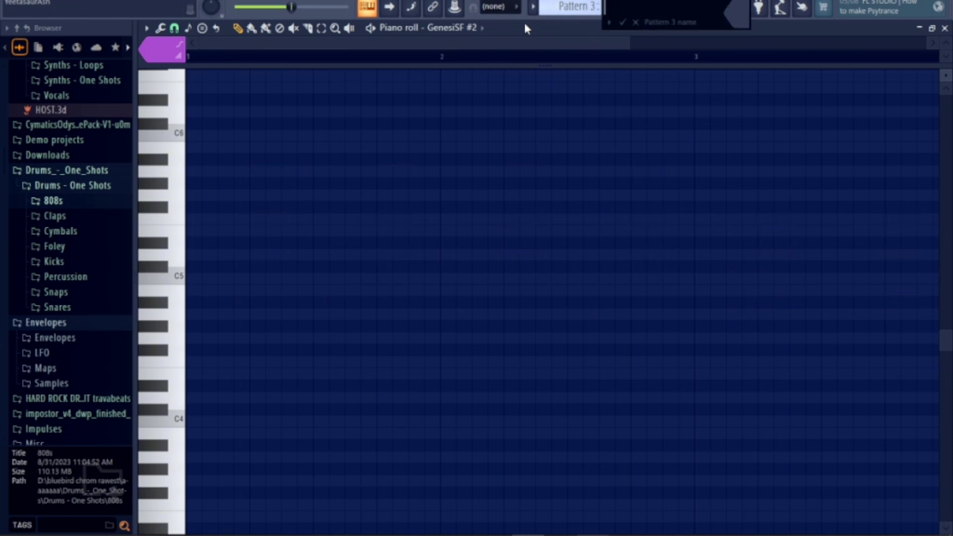
pyautogui.click(453, 27)
pyautogui.click(478, 90)
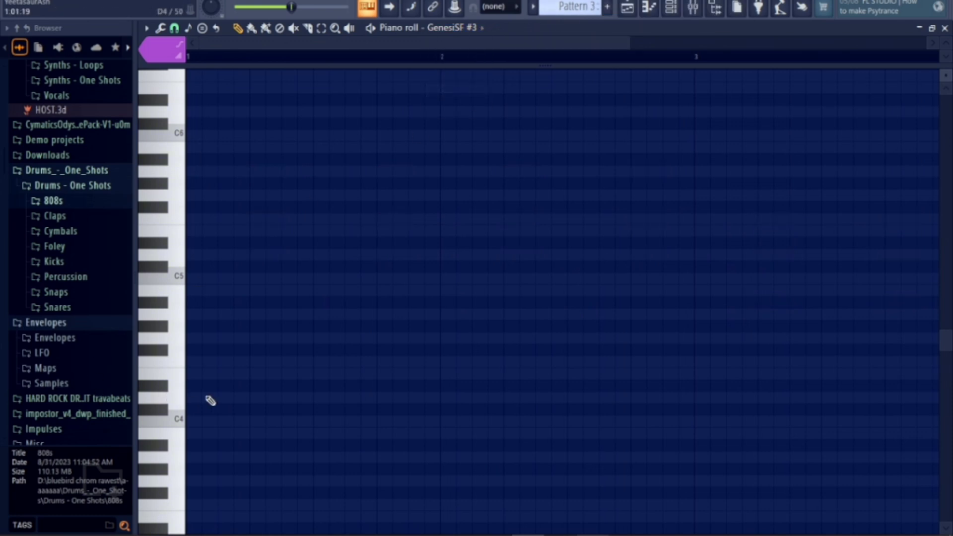
# Draw a repeating D5–F5–A5–F5 arpeggio of short notes through bar 1, duplicate it into bar 2, and play it
pyautogui.click(193, 398)
pyautogui.click(193, 255)
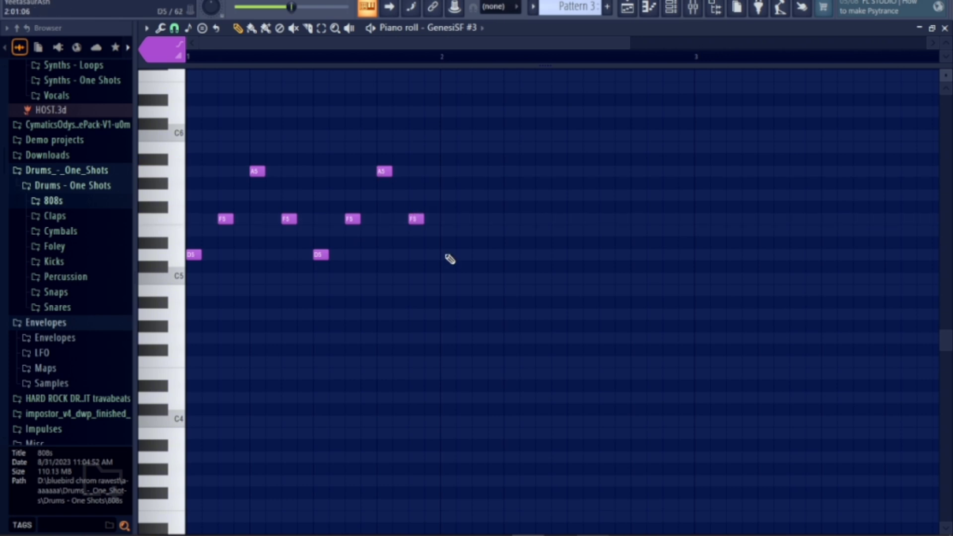
pyautogui.hotkey('ctrl', 'a')
pyautogui.keyDown('shift'); pyautogui.moveTo(192, 255); pyautogui.dragTo(447, 250); pyautogui.keyUp('shift')
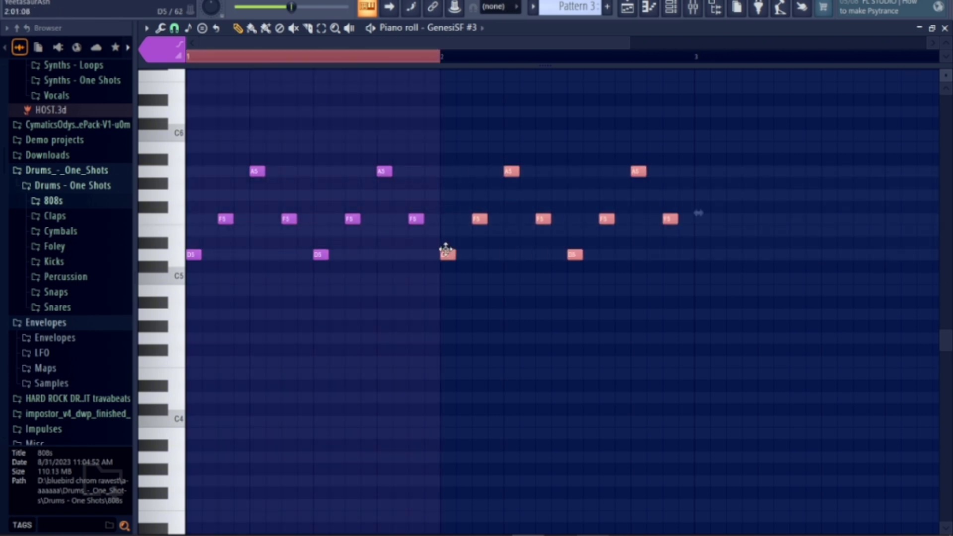
pyautogui.doubleClick(354, 61)
pyautogui.press('space')
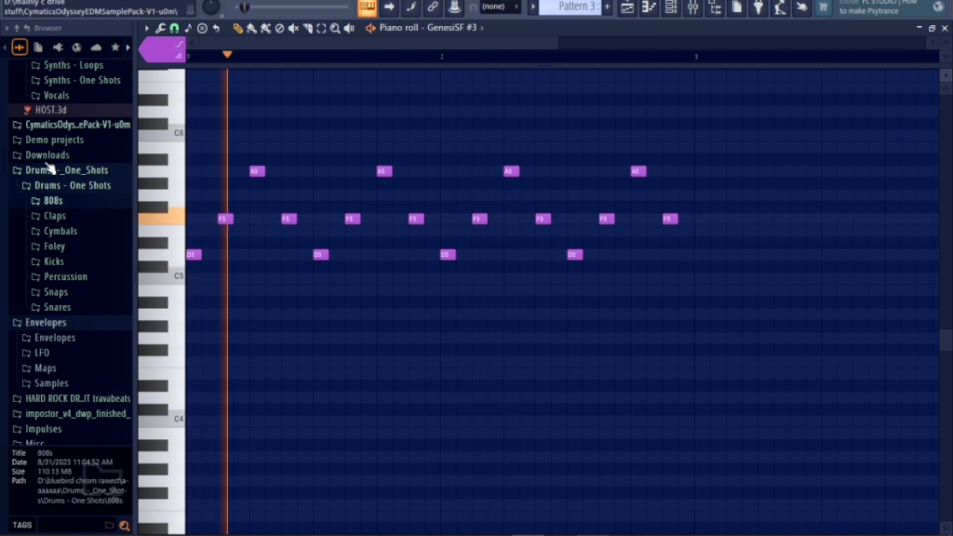
# Continue the arpeggio with repeating A#4–D5–F5–D5 notes in bar 3 and A4–C#5–E5–C#5 notes in bar 4
pyautogui.moveTo(480, 42); pyautogui.dragTo(606, 41)
pyautogui.click(433, 301)
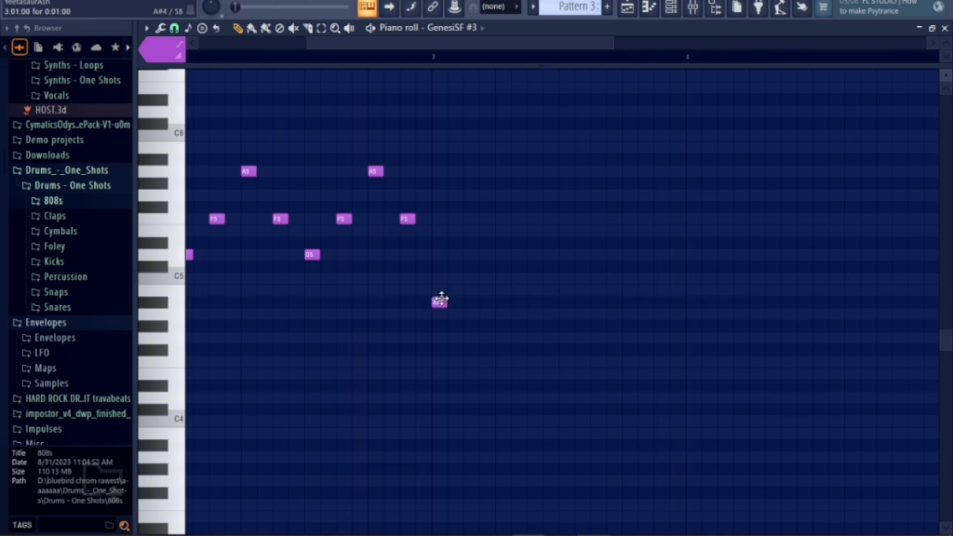
pyautogui.moveTo(496, 231); pyautogui.dragTo(495, 217)
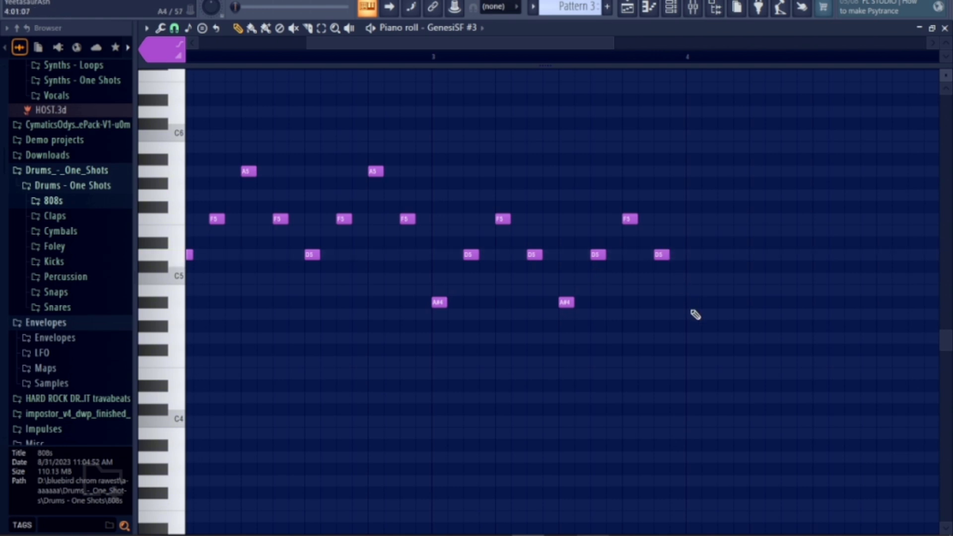
pyautogui.click(694, 314)
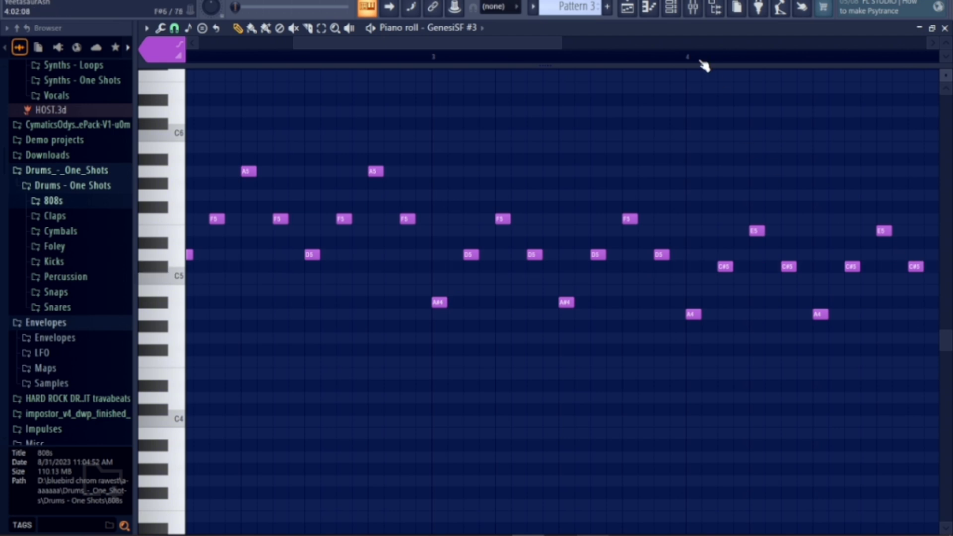
# Layer Patterns 1, 2 and 3 on Tracks 5 to 7 from bar 9 and repeat the block from bar 13
pyautogui.click(627, 9)
pyautogui.moveTo(486, 126)
pyautogui.mouseDown()
pyautogui.moveTo(507, 117)
pyautogui.moveTo(646, 124)
pyautogui.mouseUp()
pyautogui.scroll(2, 608, 175)
pyautogui.moveTo(670, 226); pyautogui.dragTo(675, 227)
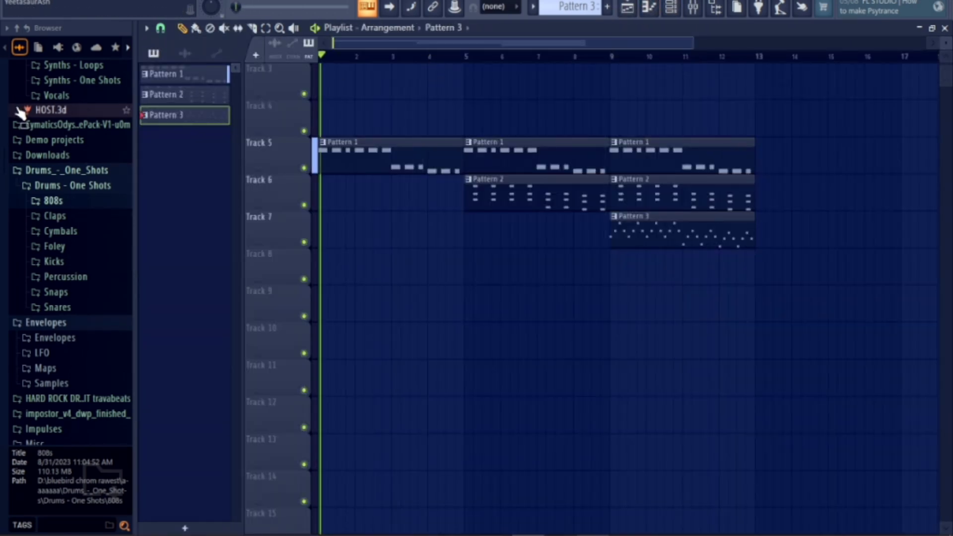
pyautogui.press('space')
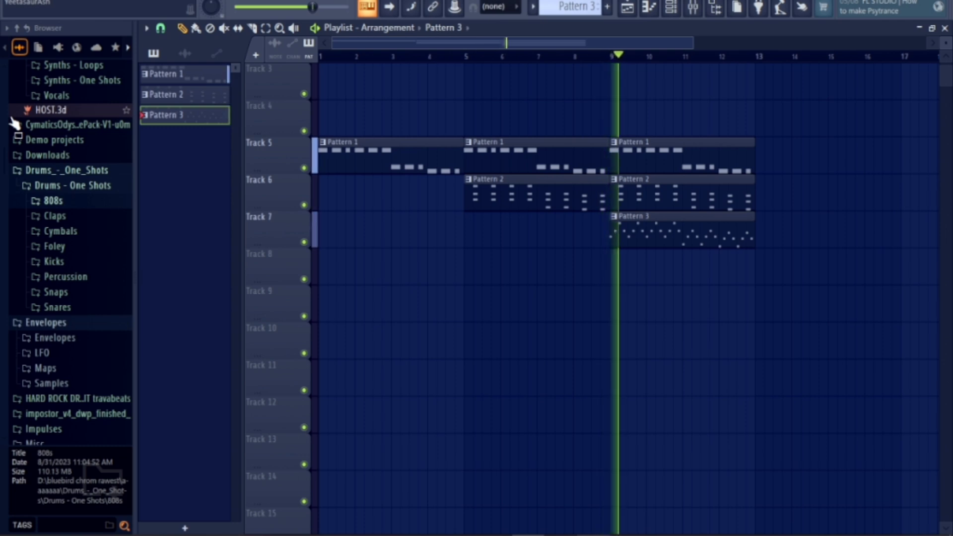
pyautogui.click(267, 28)
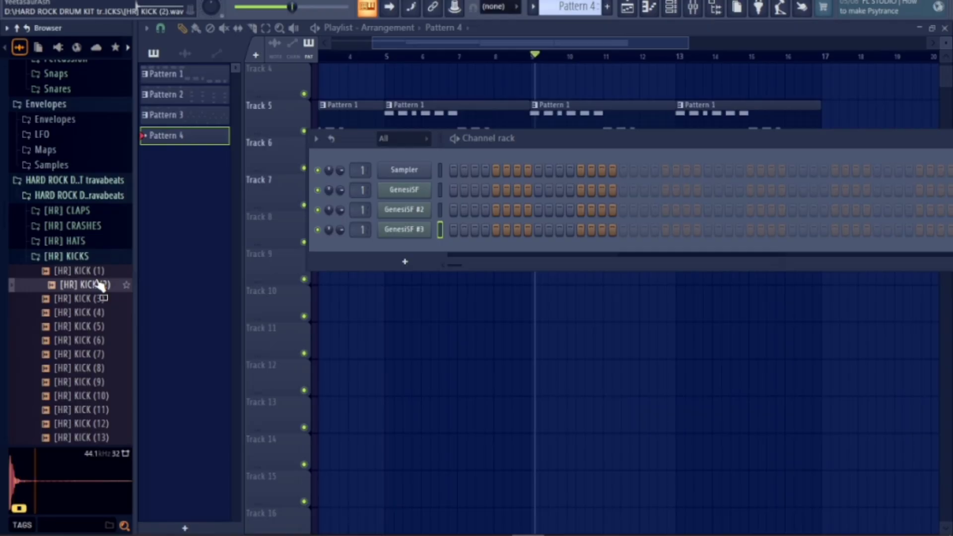
# Add the [HR] KICK (2) and [HR] SNARE (1) samples from the drum kit as new channels
pyautogui.moveTo(90, 288); pyautogui.dragTo(404, 270)
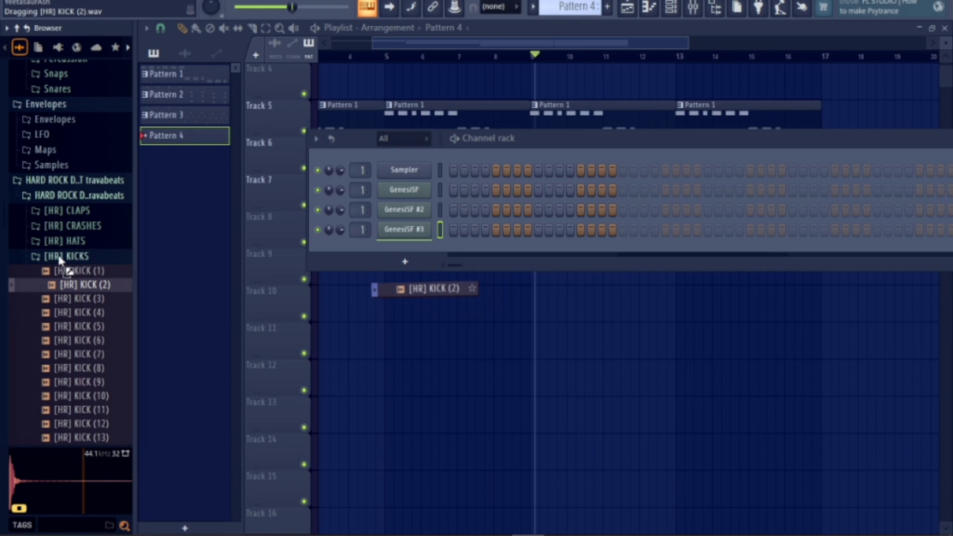
pyautogui.click(69, 261)
pyautogui.click(80, 306)
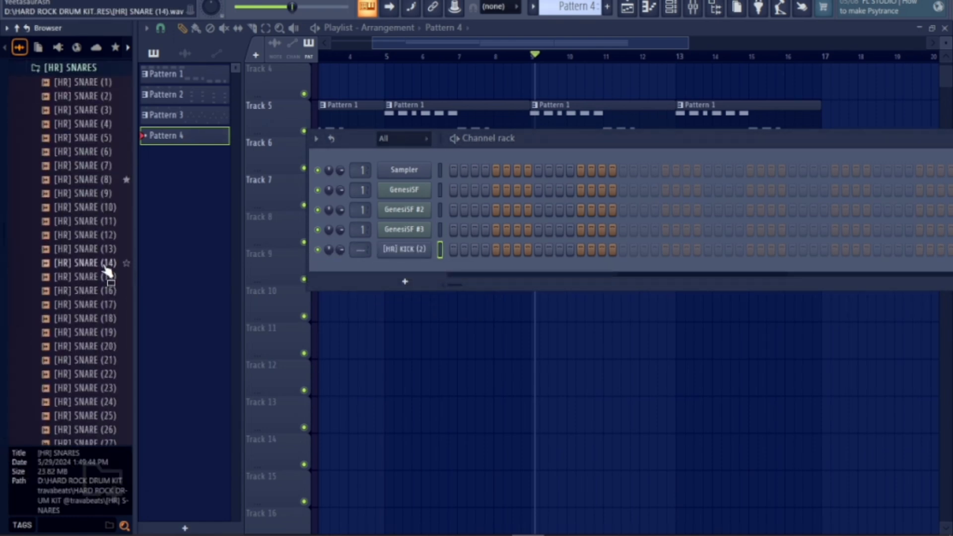
pyautogui.click(106, 85)
pyautogui.moveTo(92, 82); pyautogui.dragTo(386, 268)
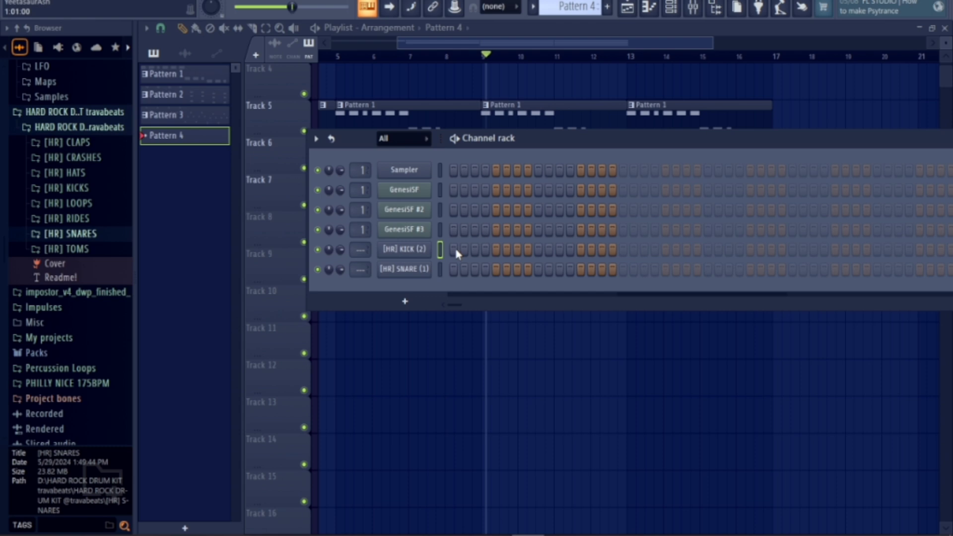
# Program Pattern 4 with kicks on steps 1, 11, 17 and 27 and snares on steps 5, 13, 21 and 29
pyautogui.click(455, 249)
pyautogui.click(498, 267)
pyautogui.click(515, 254)
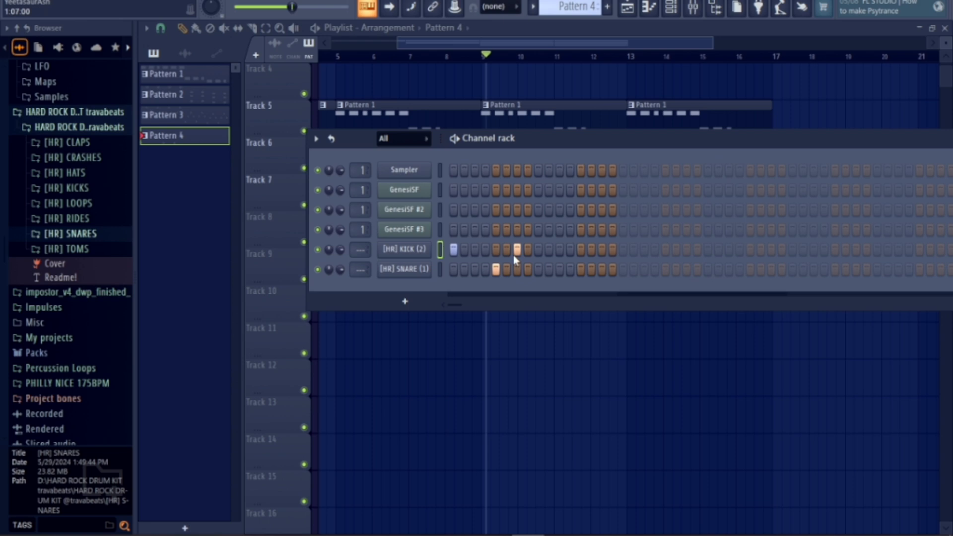
pyautogui.click(560, 249)
pyautogui.click(581, 270)
pyautogui.click(623, 249)
pyautogui.click(729, 250)
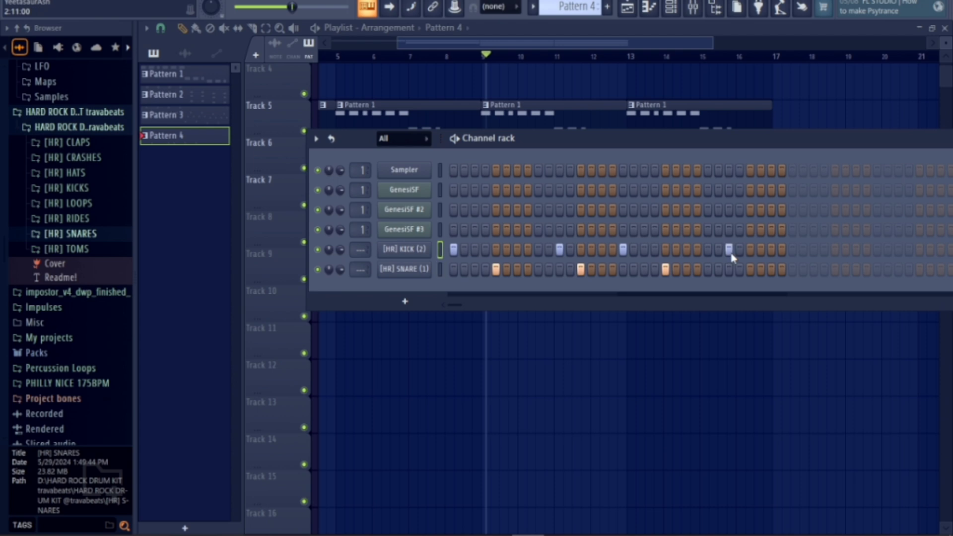
pyautogui.click(750, 269)
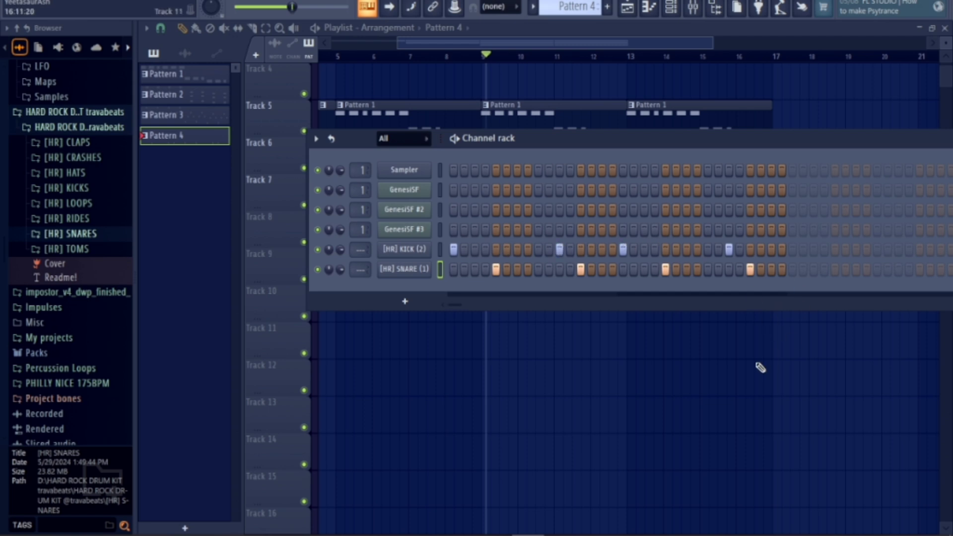
# Place four consecutive Pattern 4 clips on Track 8 from bar 9 through bar 16 and play from bar 9
pyautogui.press('F6')
pyautogui.moveTo(760, 368); pyautogui.dragTo(523, 206)
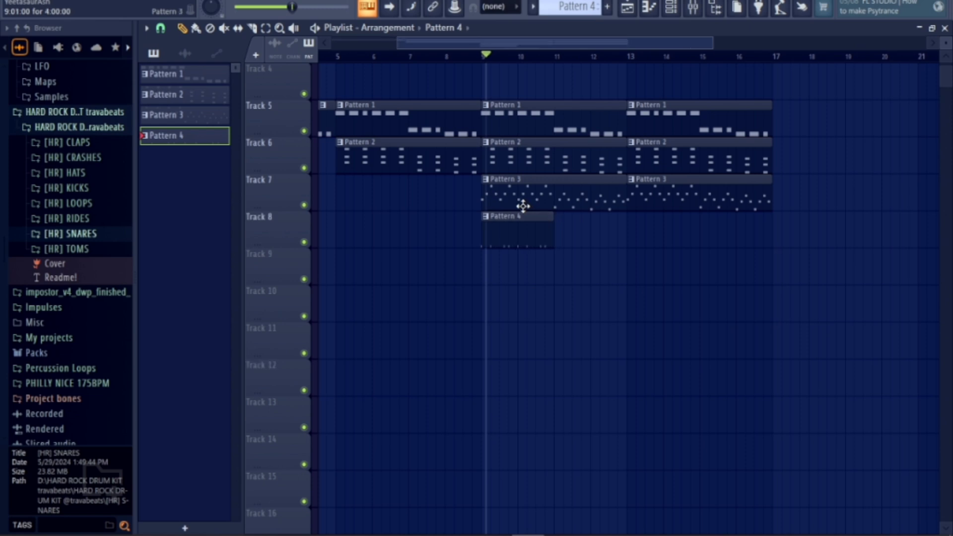
pyautogui.click(468, 55)
pyautogui.press('space')
pyautogui.click(571, 231)
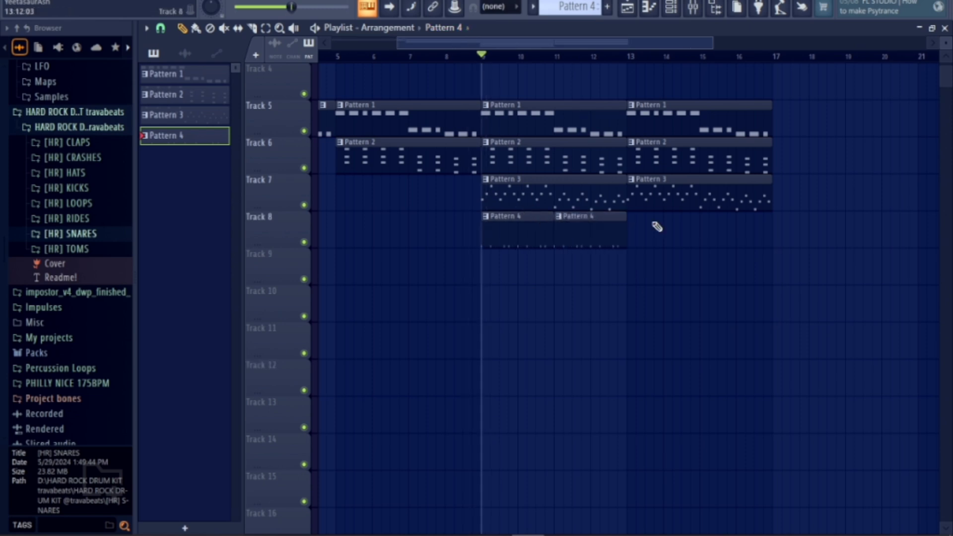
pyautogui.moveTo(658, 225); pyautogui.dragTo(643, 222)
pyautogui.moveTo(726, 227); pyautogui.dragTo(718, 224)
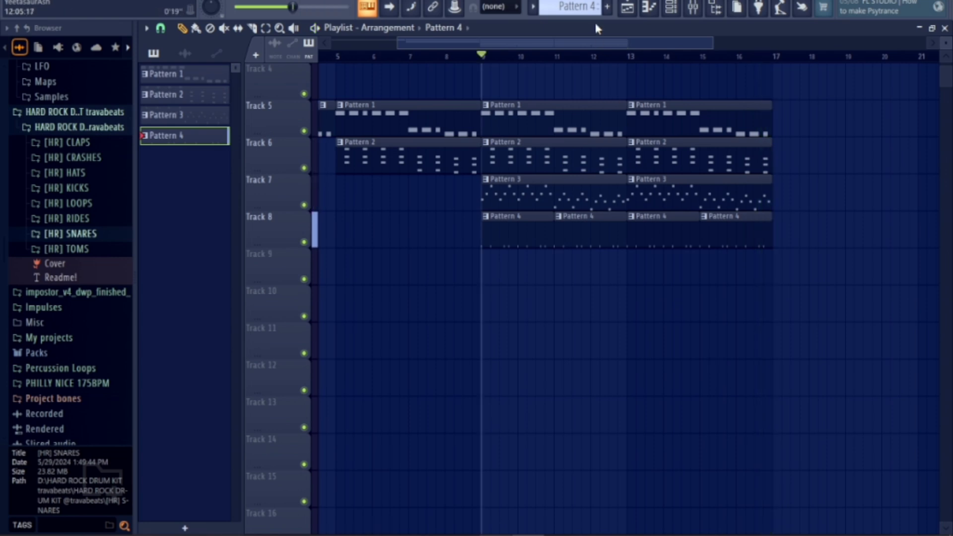
# Create Pattern 5, audition the drum kit's first hat samples, and add [HR] HAT (1) as a new channel
pyautogui.click(609, 9)
pyautogui.click(672, 7)
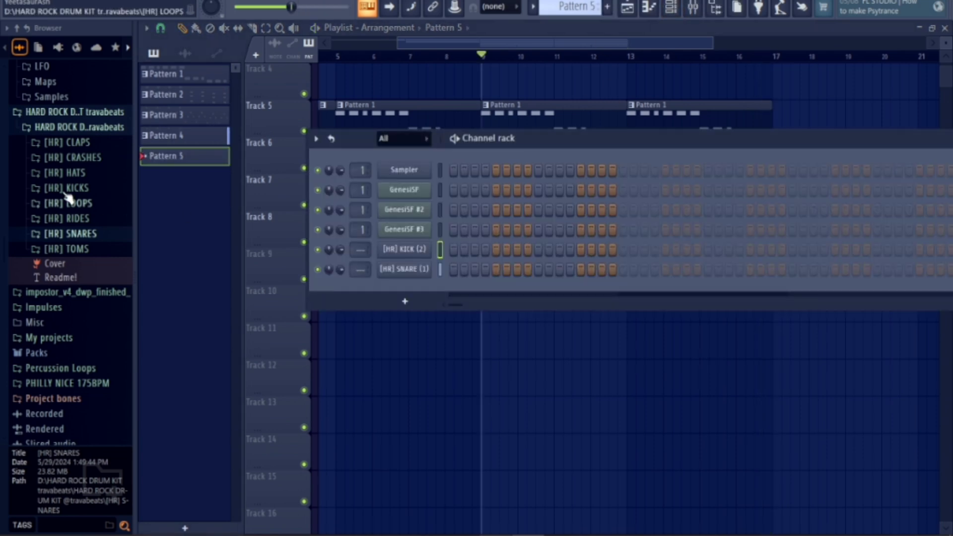
pyautogui.click(81, 168)
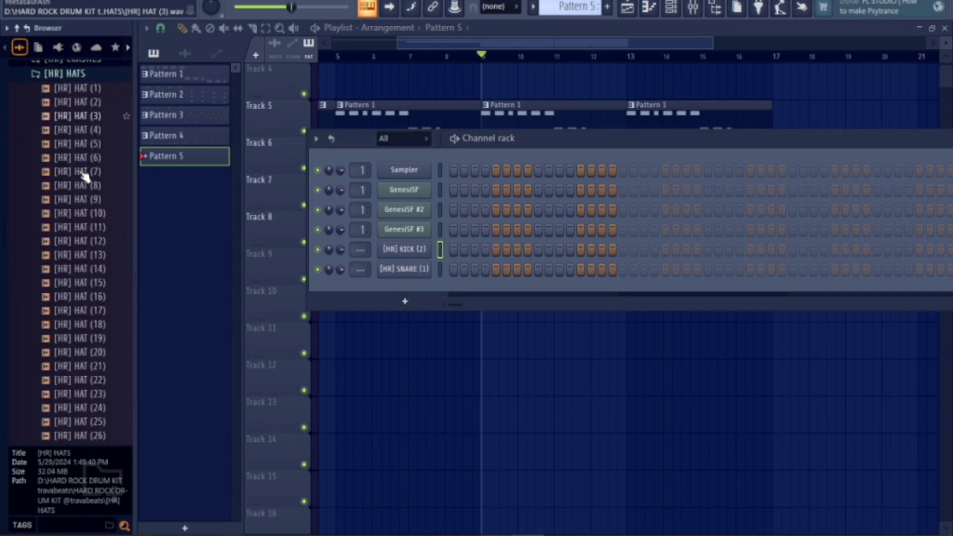
pyautogui.click(102, 83)
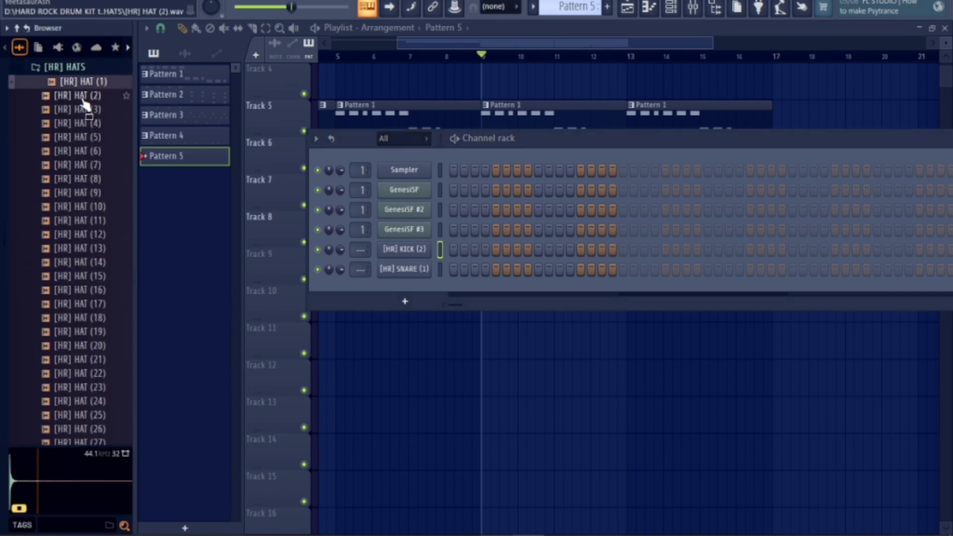
pyautogui.click(83, 99)
pyautogui.click(83, 123)
pyautogui.click(84, 110)
pyautogui.click(90, 99)
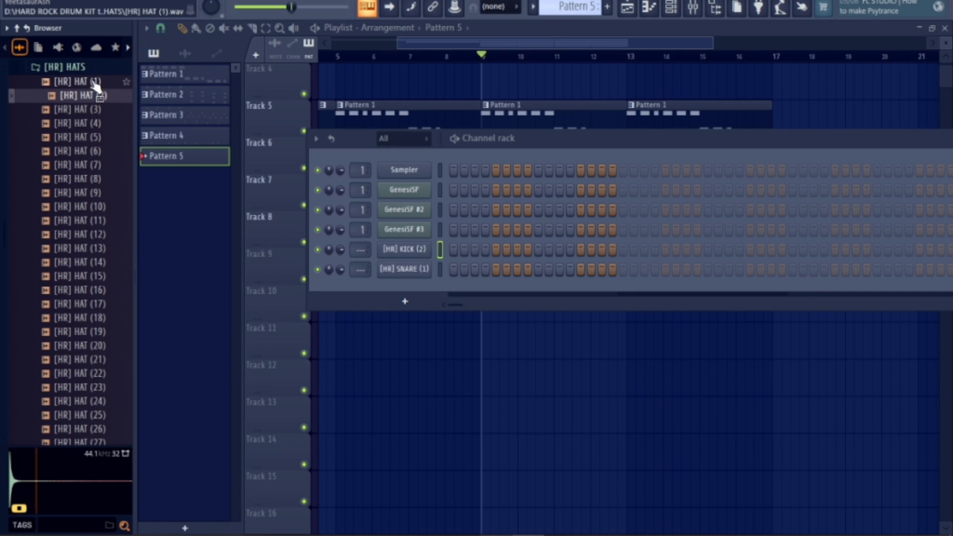
pyautogui.click(94, 82)
pyautogui.moveTo(97, 87); pyautogui.dragTo(410, 303)
# Add the [HR] HAT (4) sample as a channel, then program Pattern 5 with HAT (1) on every second step and HAT (4) on step 5
pyautogui.click(90, 112)
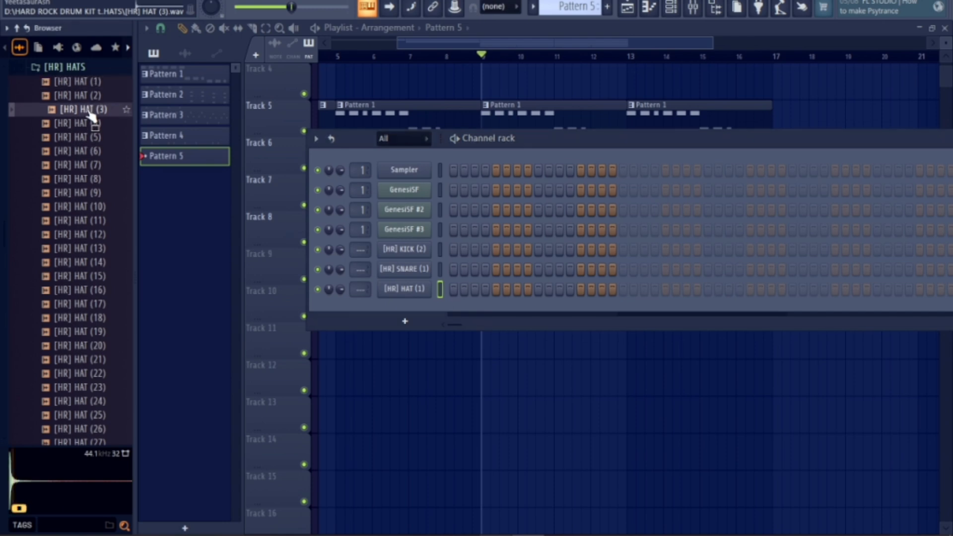
pyautogui.moveTo(95, 122); pyautogui.dragTo(411, 282)
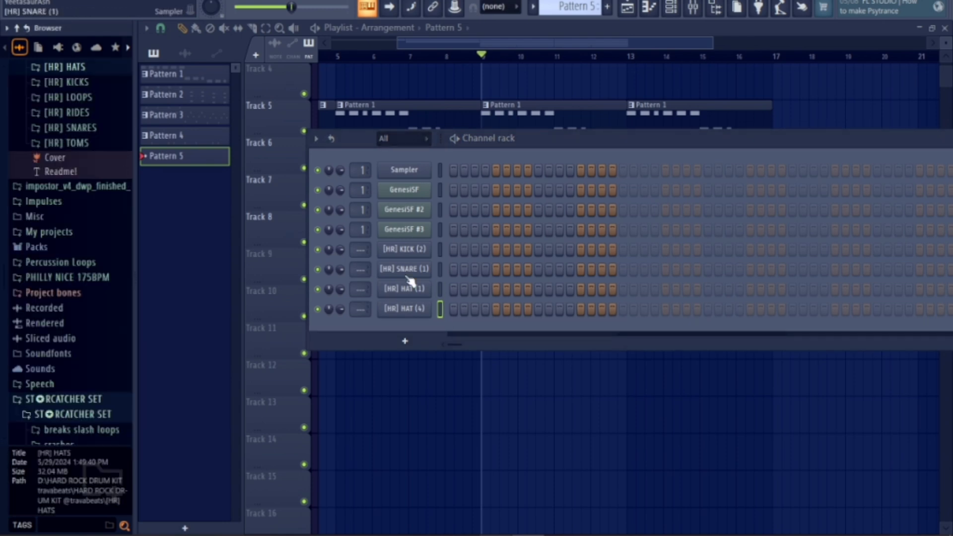
pyautogui.click(453, 289)
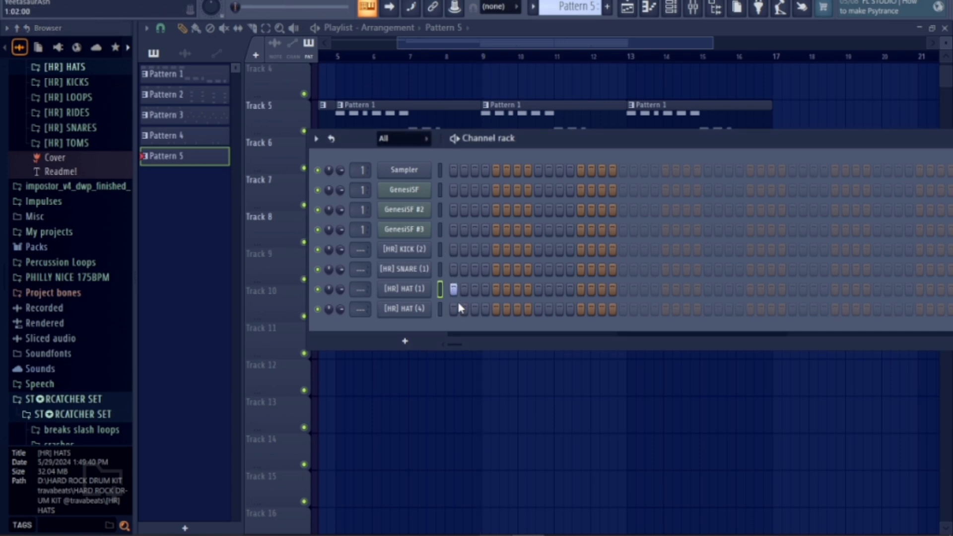
pyautogui.click(474, 289)
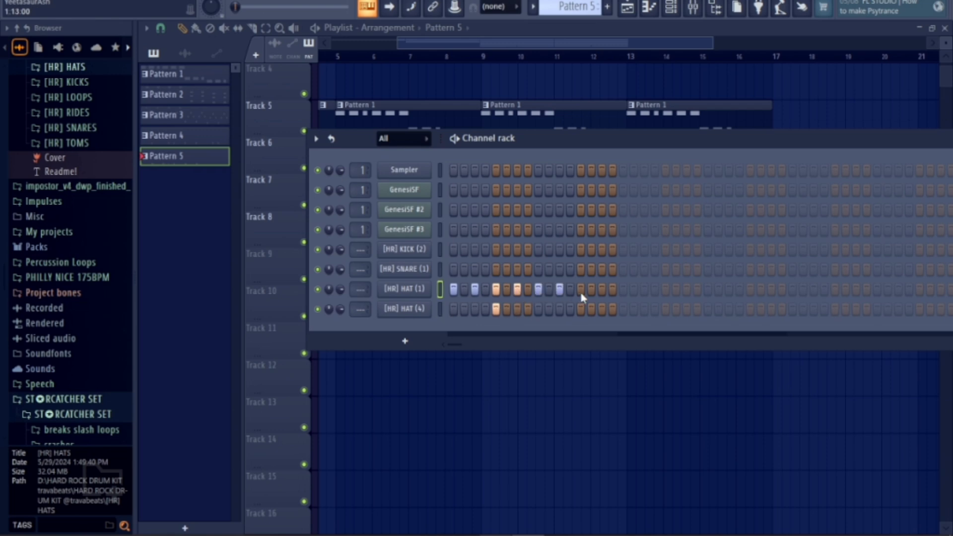
# Place eight consecutive Pattern 5 clips on Track 9 from bar 9 through bar 16 in the playlist
pyautogui.press('F6')
pyautogui.click(681, 327)
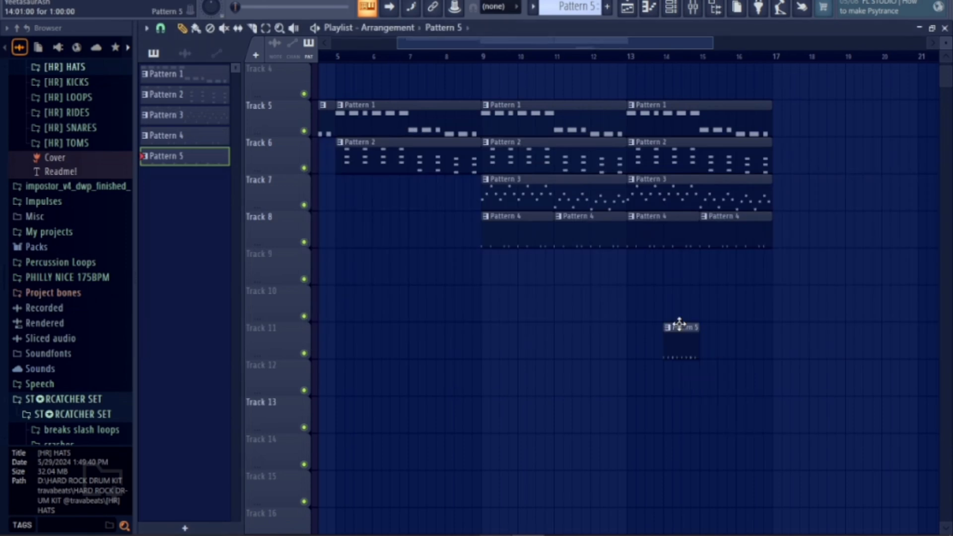
pyautogui.moveTo(652, 253); pyautogui.dragTo(505, 246)
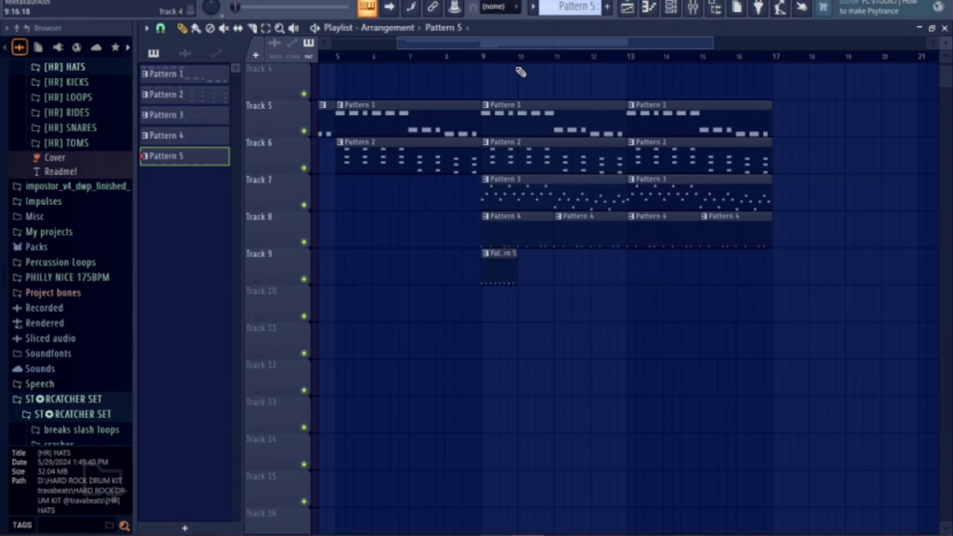
pyautogui.click(441, 55)
pyautogui.click(567, 274)
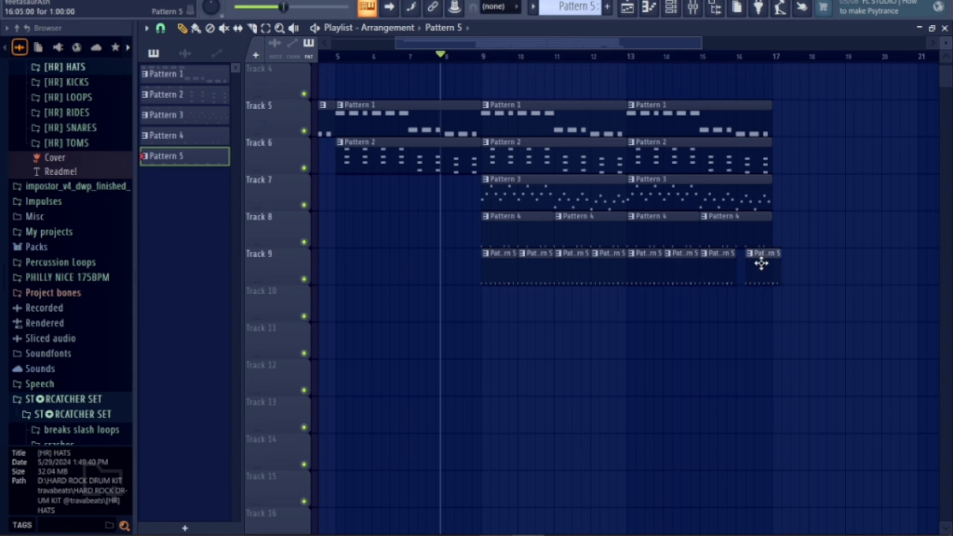
# Play the arrangement from just before bar 8 to hear the hats with the other tracks
pyautogui.scroll(-3, 792, 306)
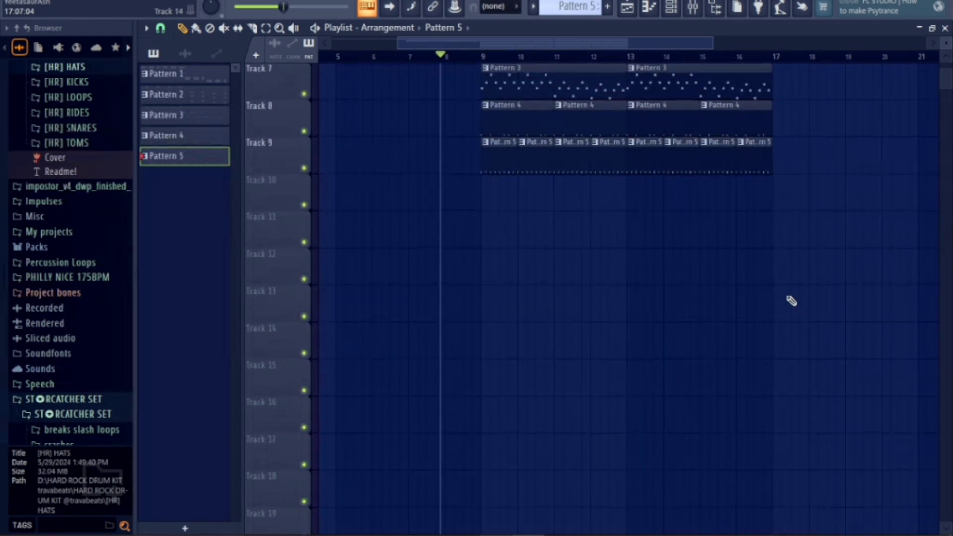
pyautogui.scroll(3, 792, 298)
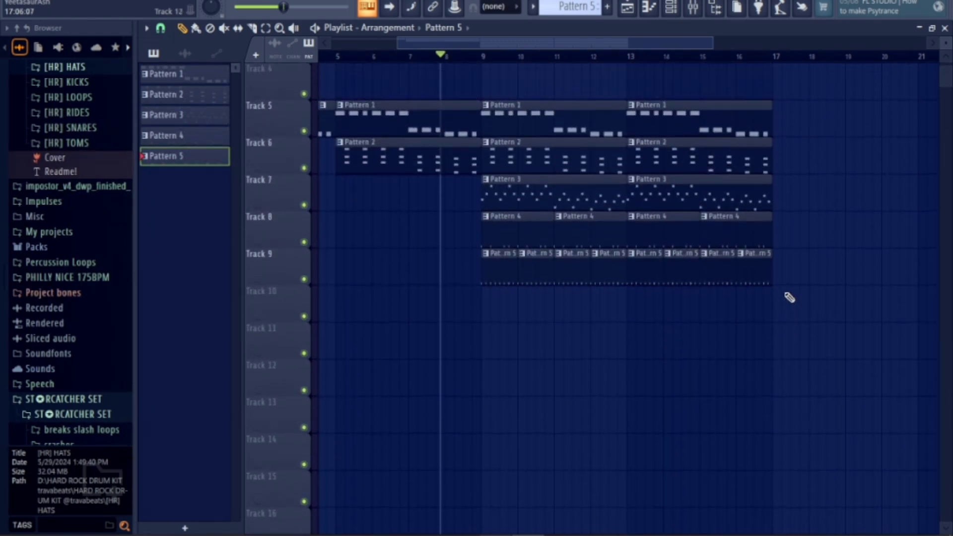
pyautogui.press('space')
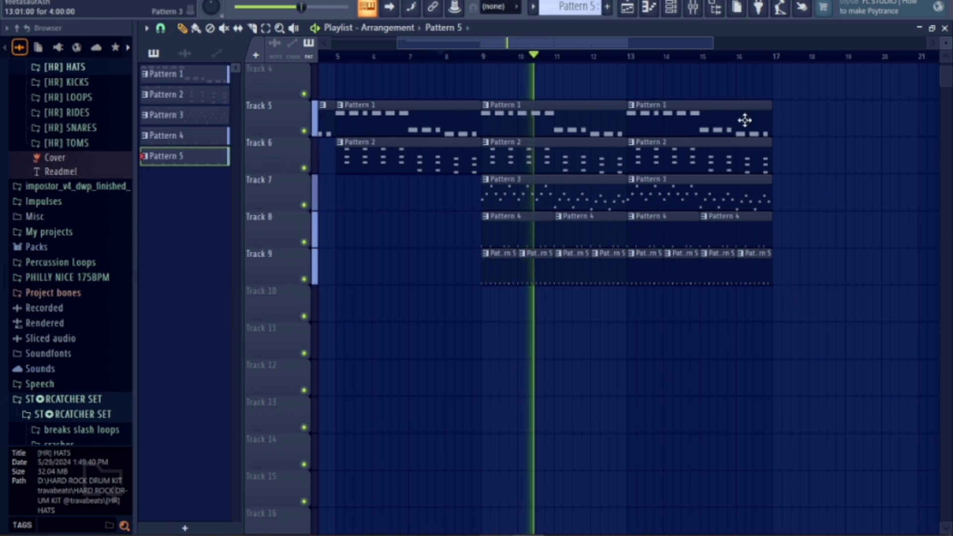
# Inspect the sliced samples of the mjcscale and boyfriendbetter2 channels in Slicex
pyautogui.click(671, 7)
pyautogui.moveTo(673, 42); pyautogui.dragTo(730, 42)
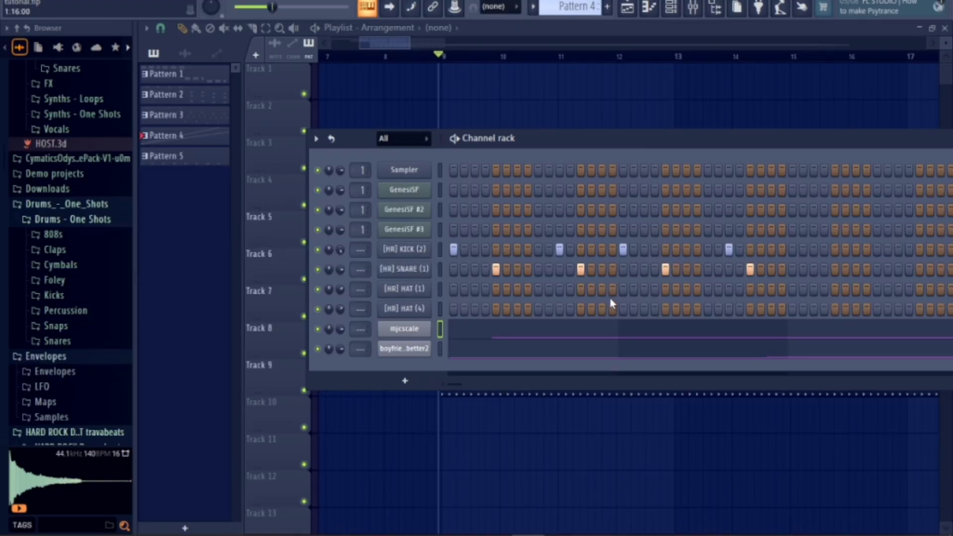
pyautogui.click(407, 329)
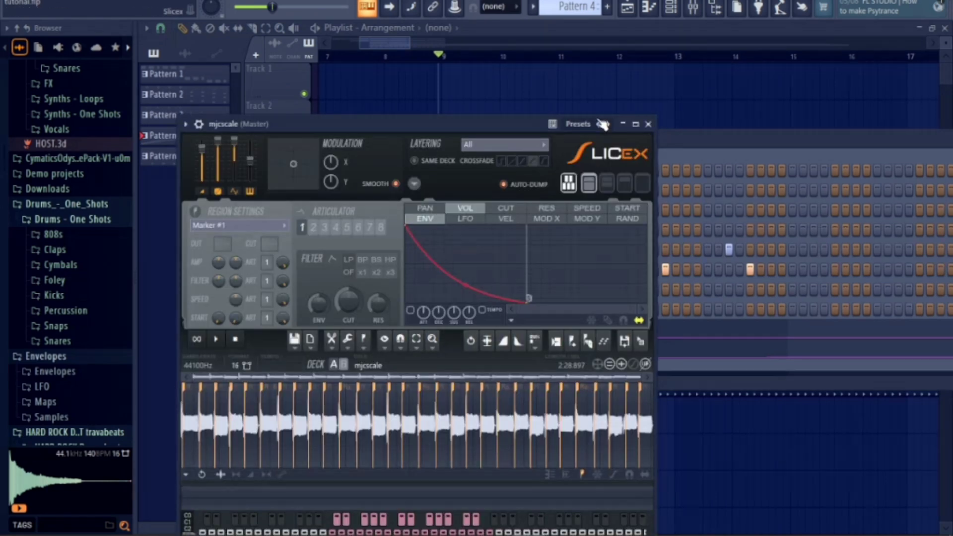
pyautogui.click(648, 124)
pyautogui.click(407, 349)
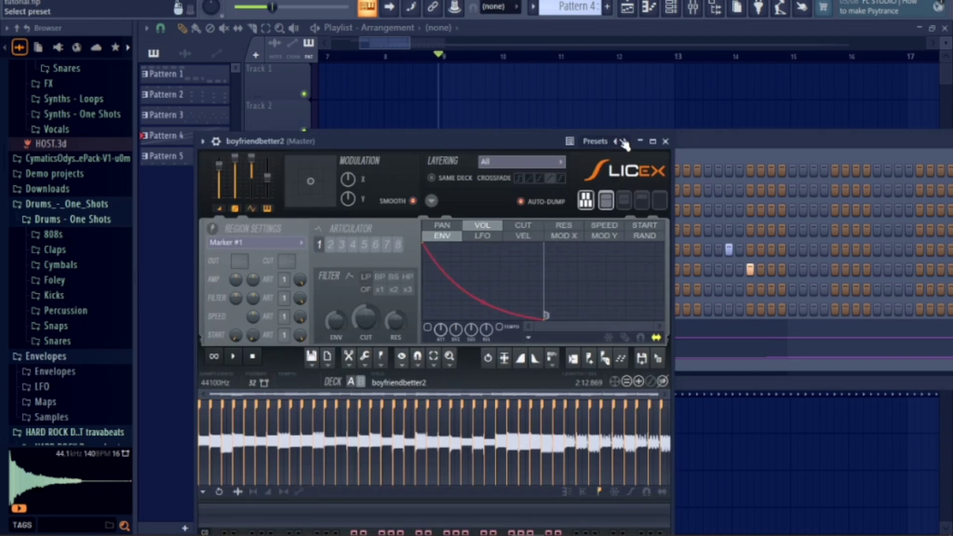
pyautogui.click(666, 141)
# Show the mjcscale channel in the piano roll and create the empty Pattern 6
pyautogui.click(649, 7)
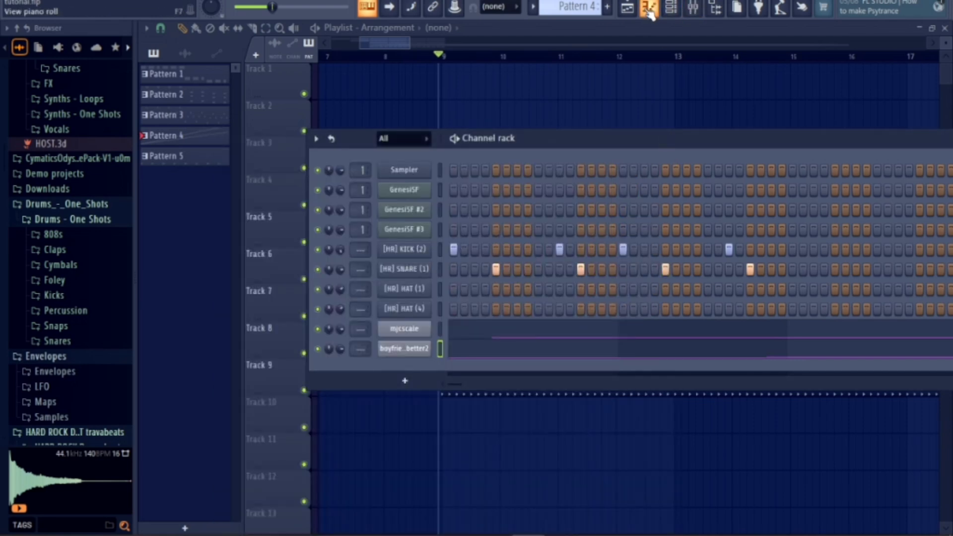
pyautogui.hotkey('ctrl', 'a')
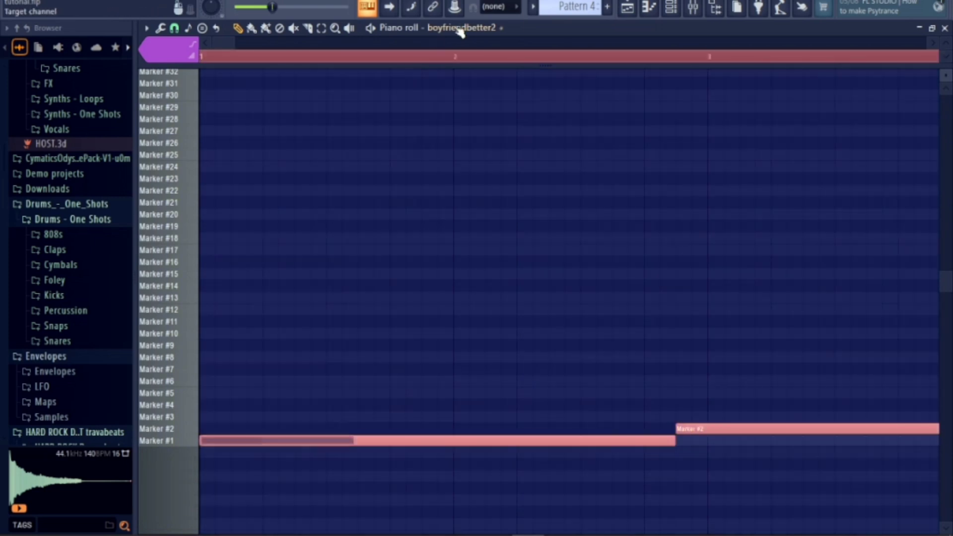
pyautogui.click(458, 28)
pyautogui.click(452, 201)
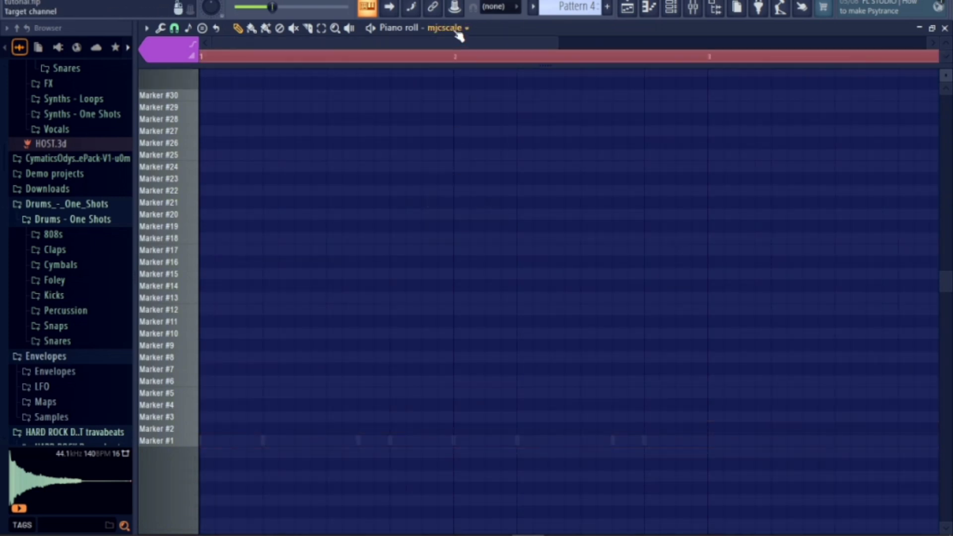
pyautogui.scroll(1, 587, 270)
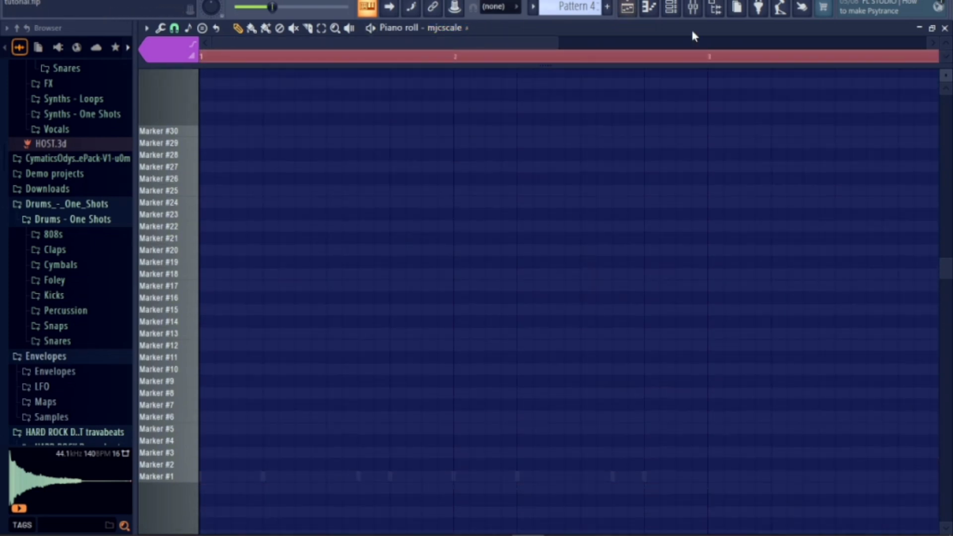
pyautogui.click(613, 7)
pyautogui.click(613, 7)
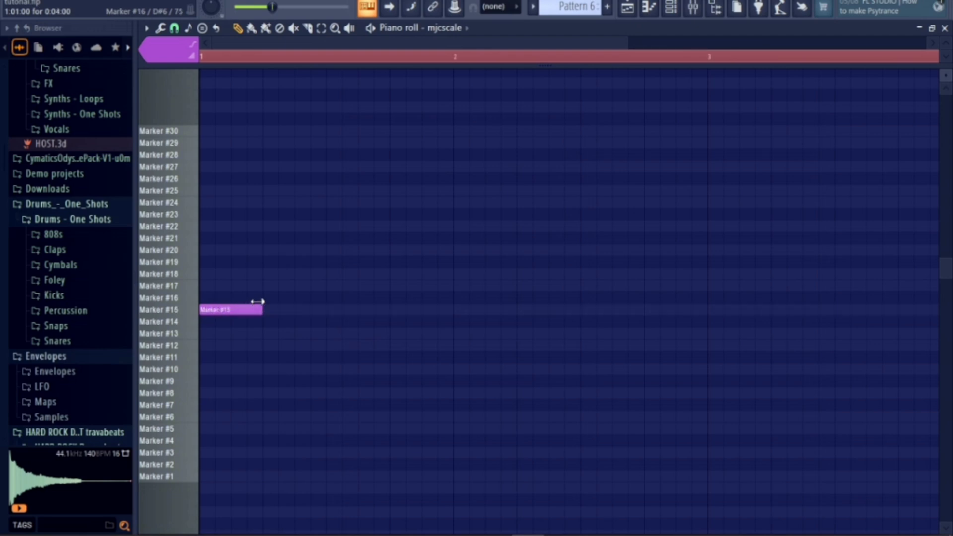
# Enter two-step notes in bar 1 on markers #15, #17, #18, #15, #22, #15 and, after a two-step gap, #10
pyautogui.click(211, 312)
pyautogui.click(234, 286)
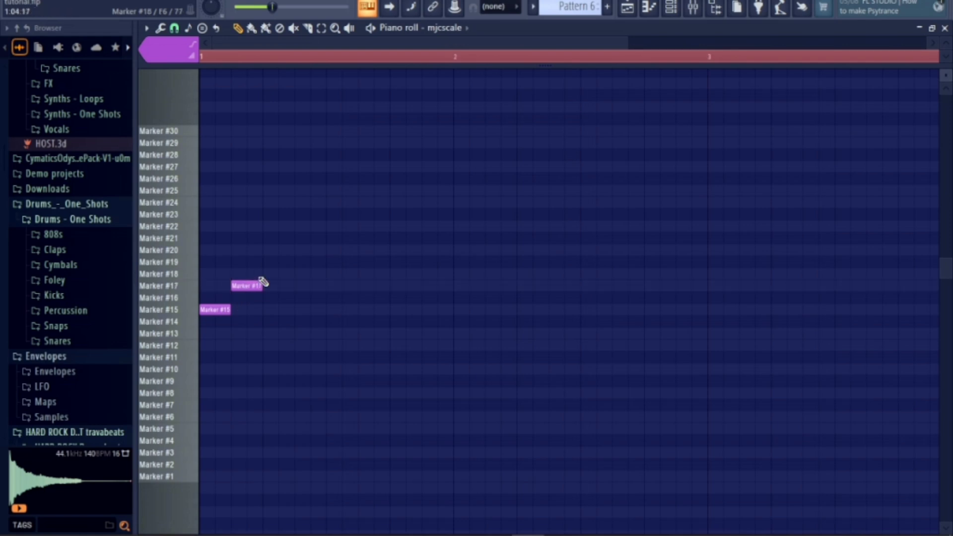
pyautogui.click(264, 274)
pyautogui.click(297, 310)
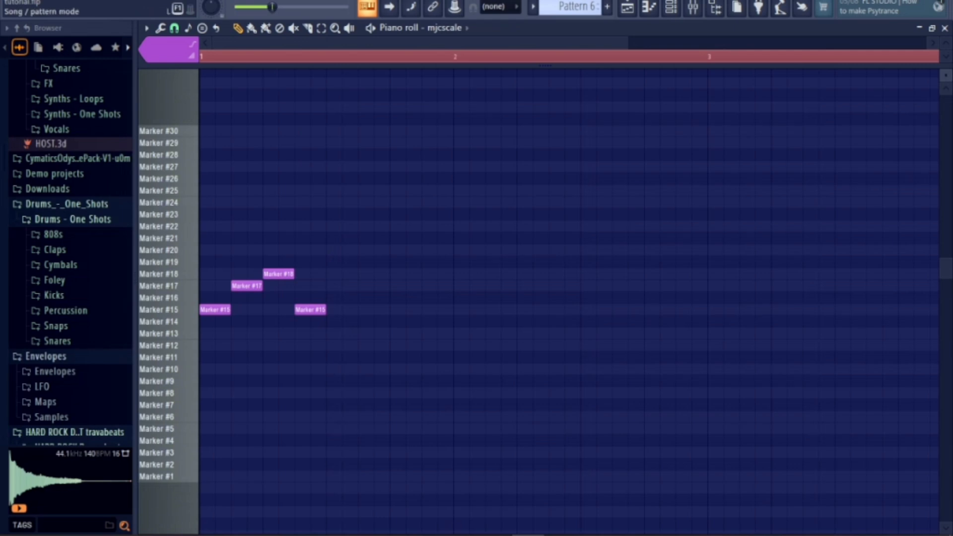
pyautogui.press('space')
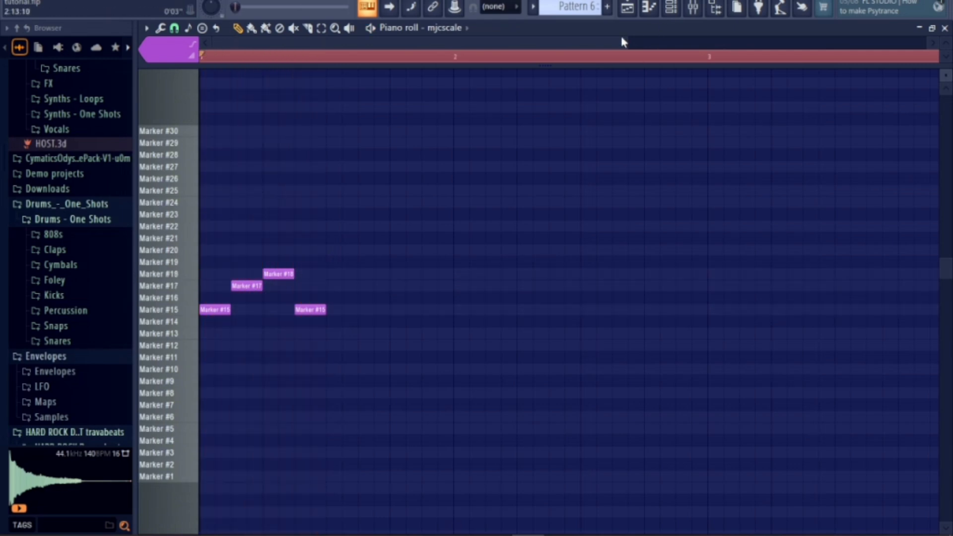
pyautogui.click(337, 227)
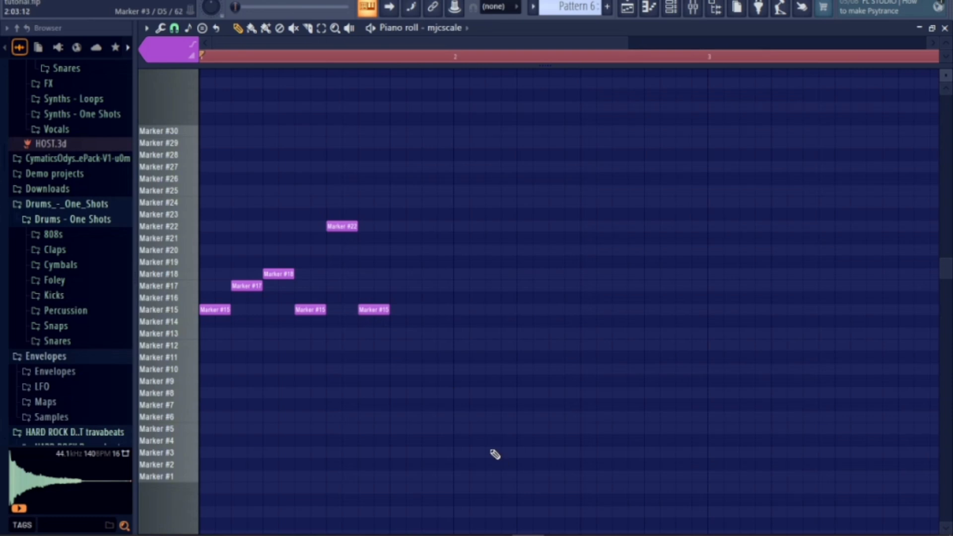
pyautogui.click(426, 370)
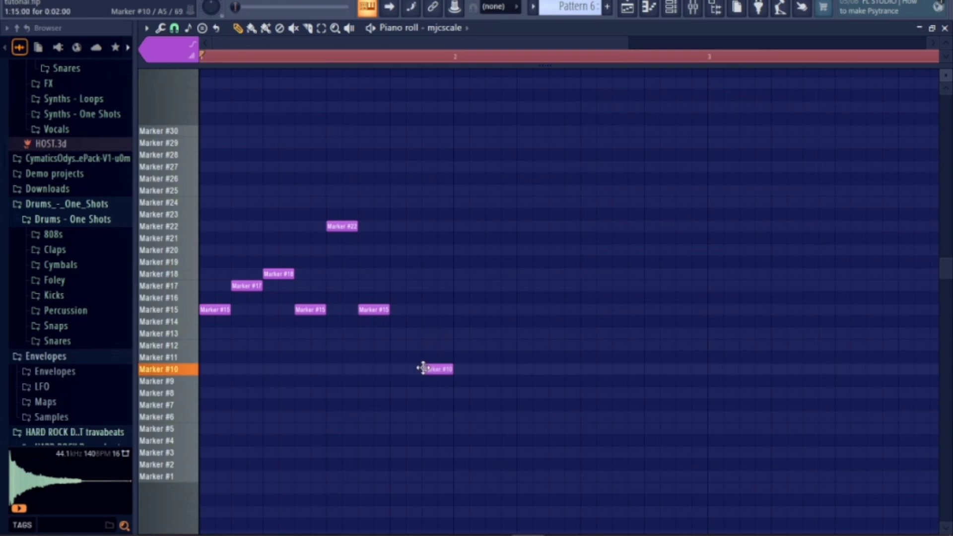
# Fill bar 2 with two-step notes on markers #15, #17, #18, #15, #22, #10, #15 and #10
pyautogui.click(460, 310)
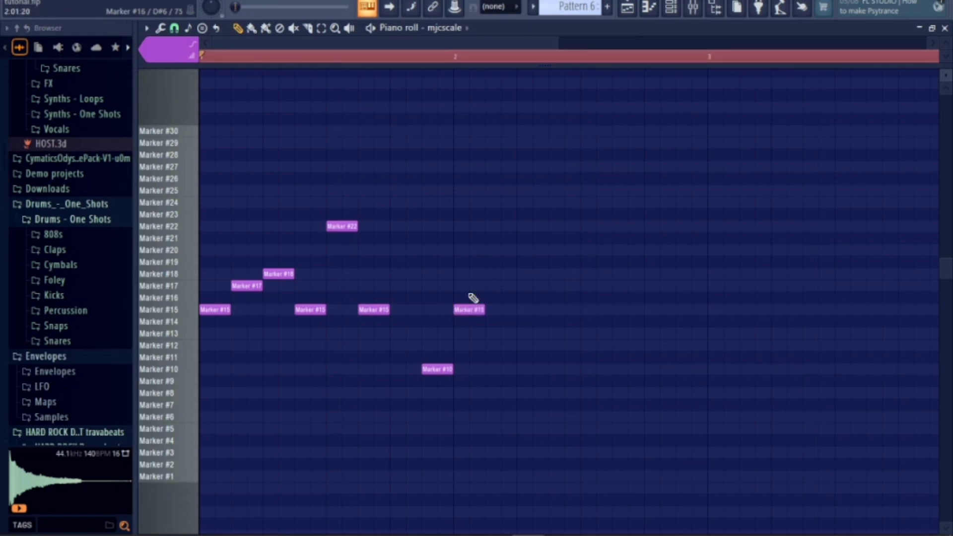
pyautogui.click(511, 274)
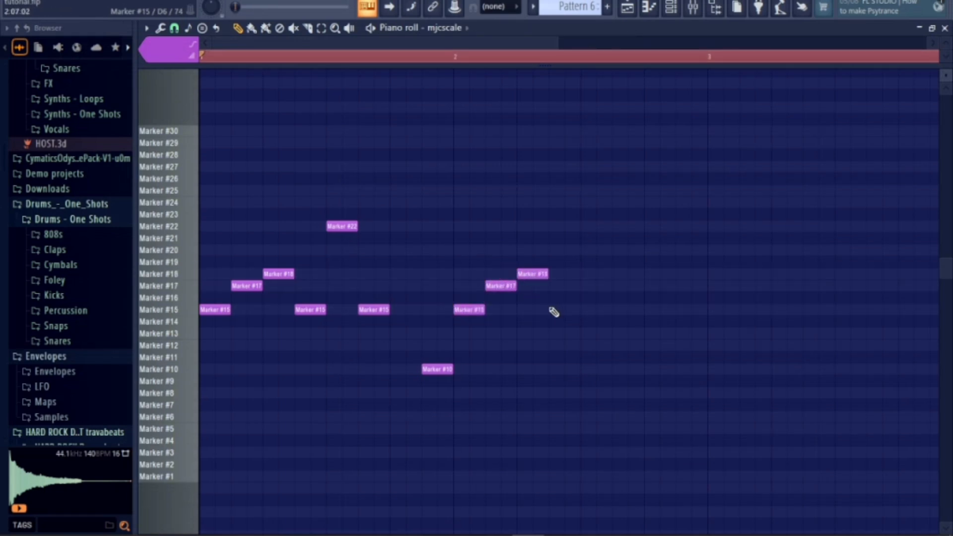
pyautogui.click(614, 370)
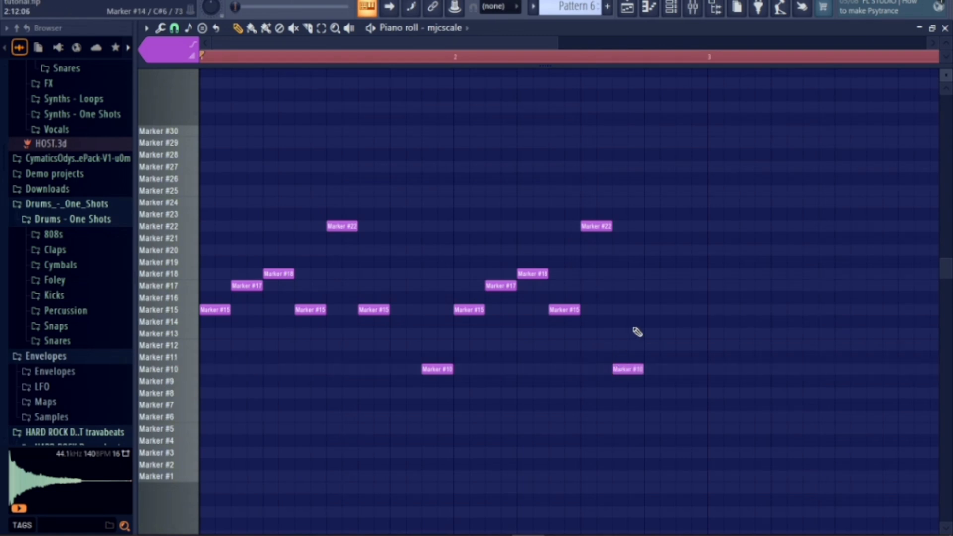
pyautogui.click(650, 310)
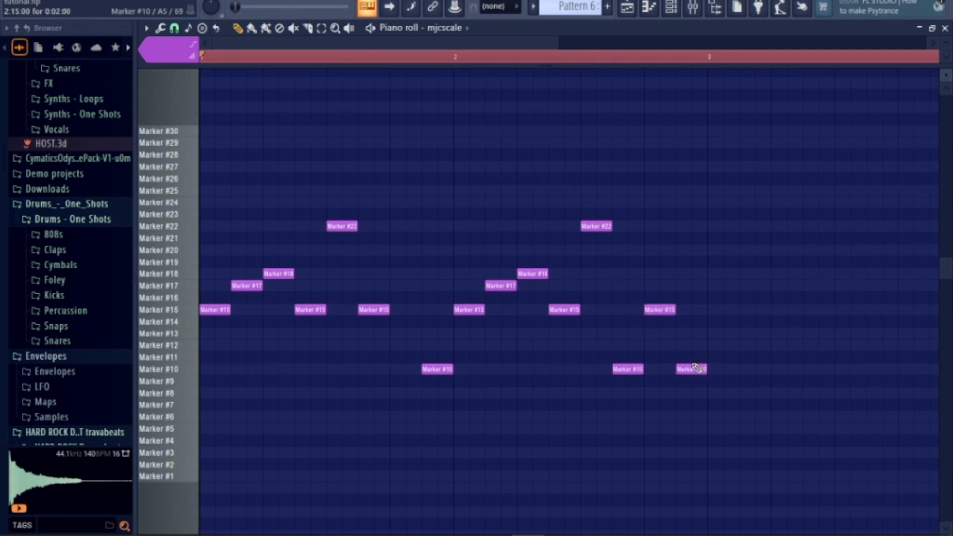
# Add a two-step Marker #11 note at the start of bar 3 and play the pattern back
pyautogui.click(711, 359)
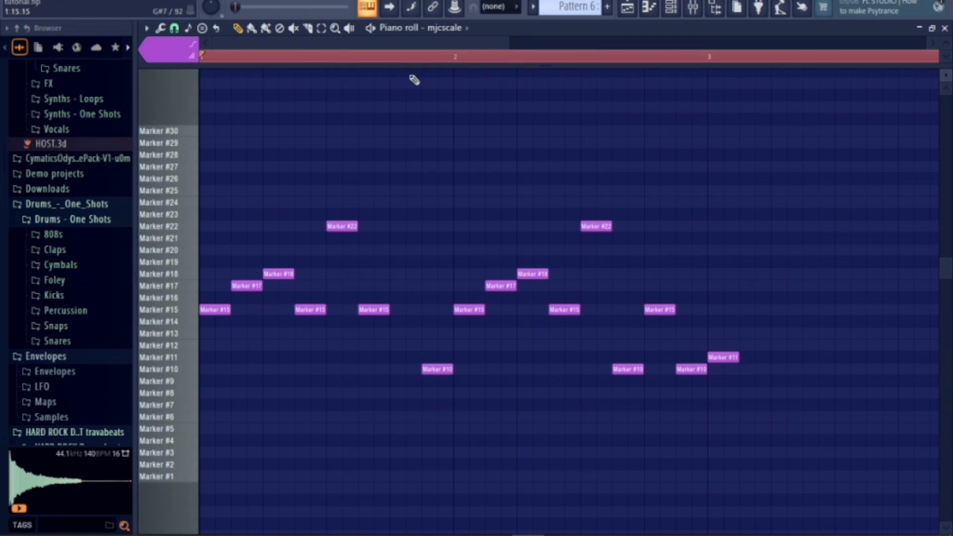
pyautogui.press('space')
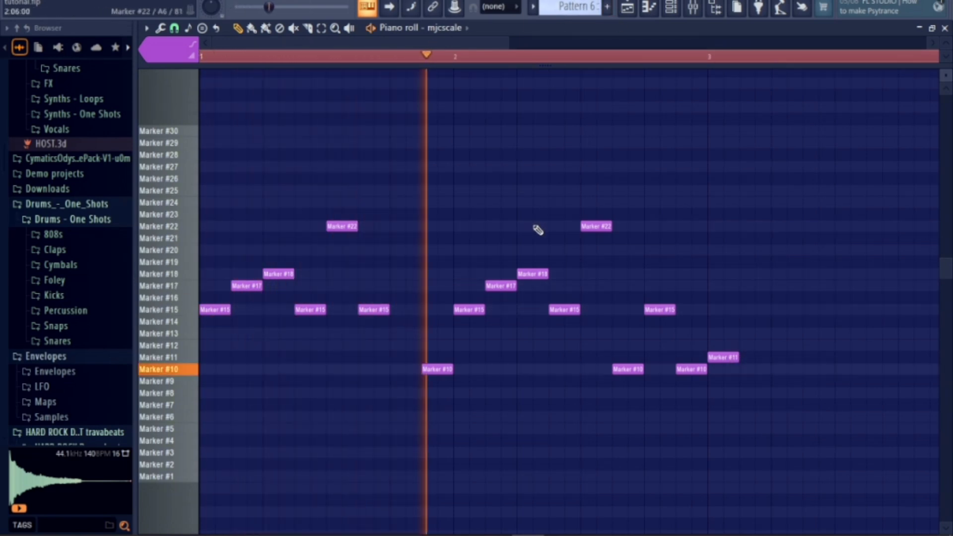
pyautogui.moveTo(444, 44); pyautogui.dragTo(519, 44)
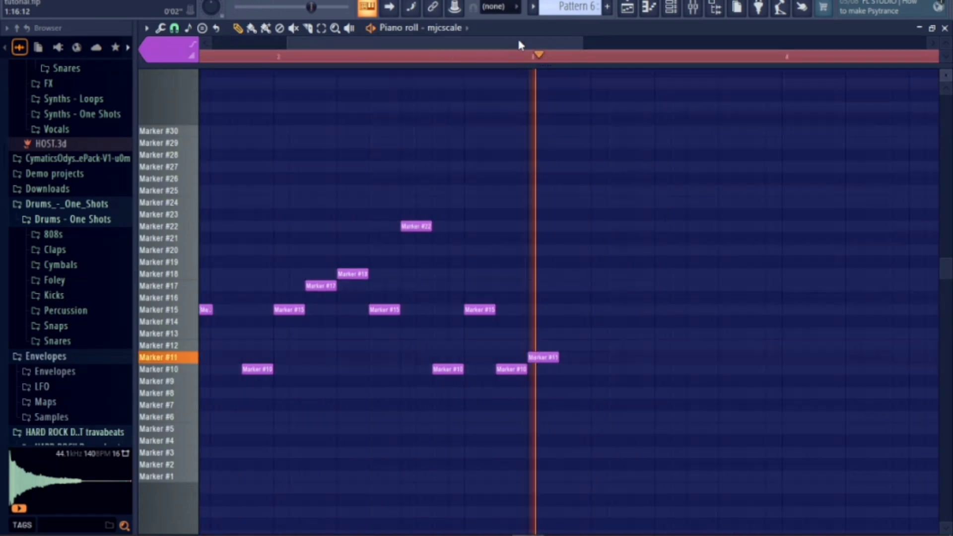
pyautogui.press('space')
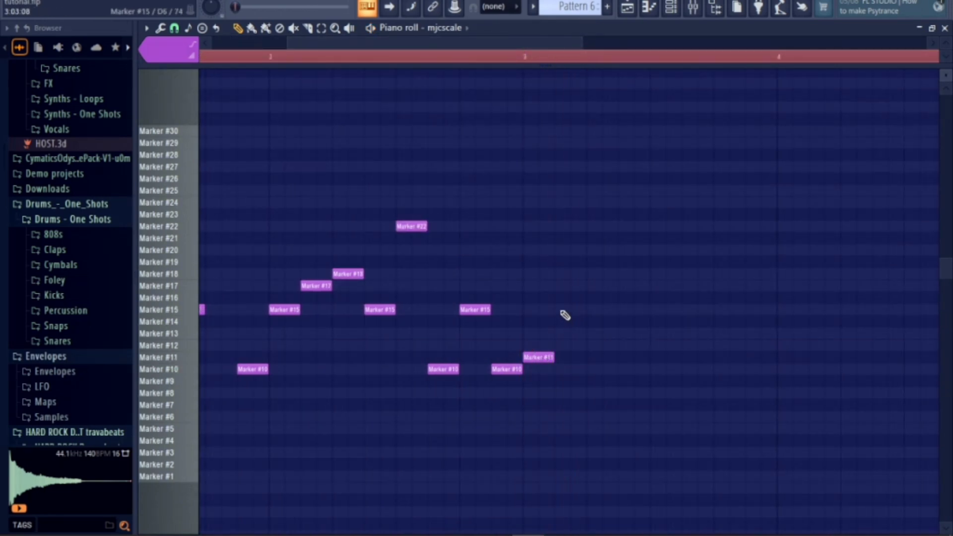
# Continue bar 3 with two-step notes on markers #17, #18, #15, #22, #18 and, after a two-step gap, #17
pyautogui.click(560, 310)
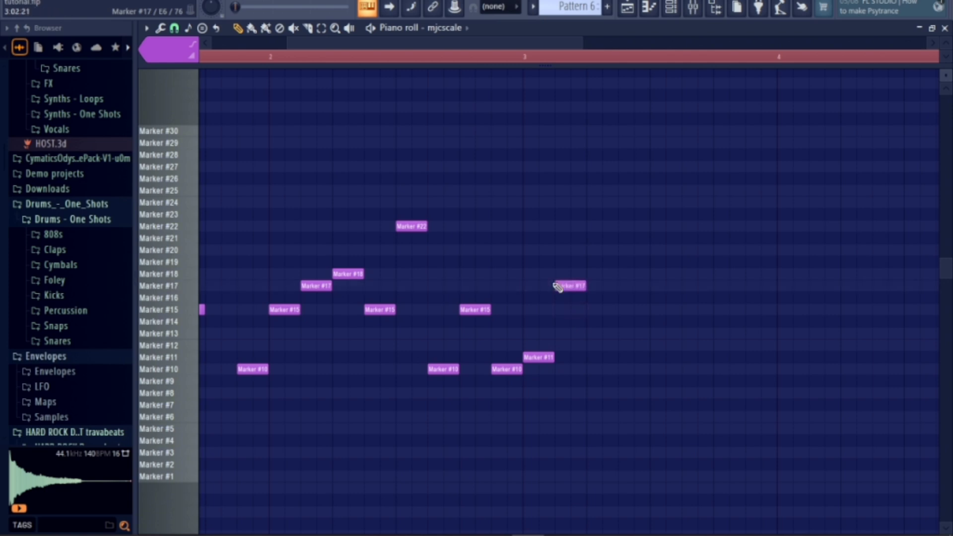
pyautogui.click(650, 239)
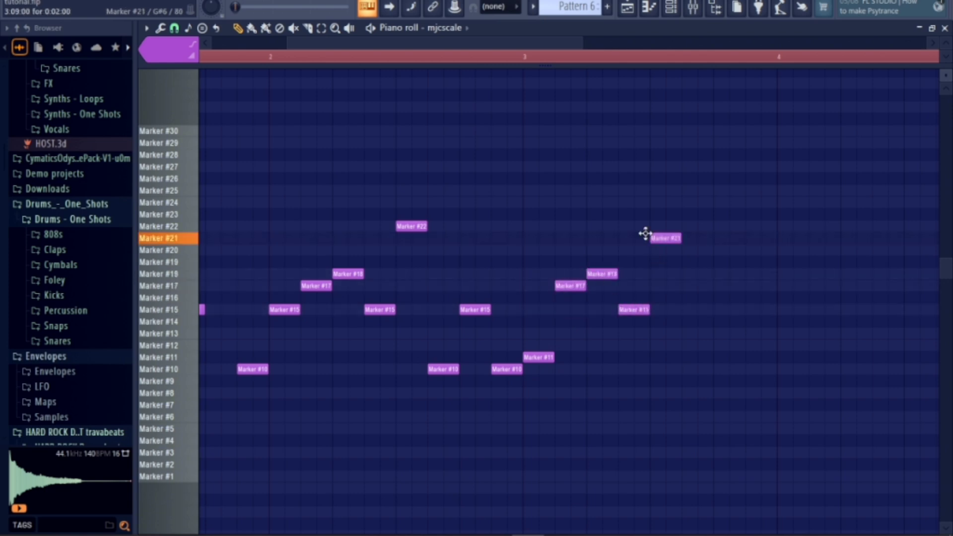
pyautogui.moveTo(658, 221); pyautogui.dragTo(659, 227)
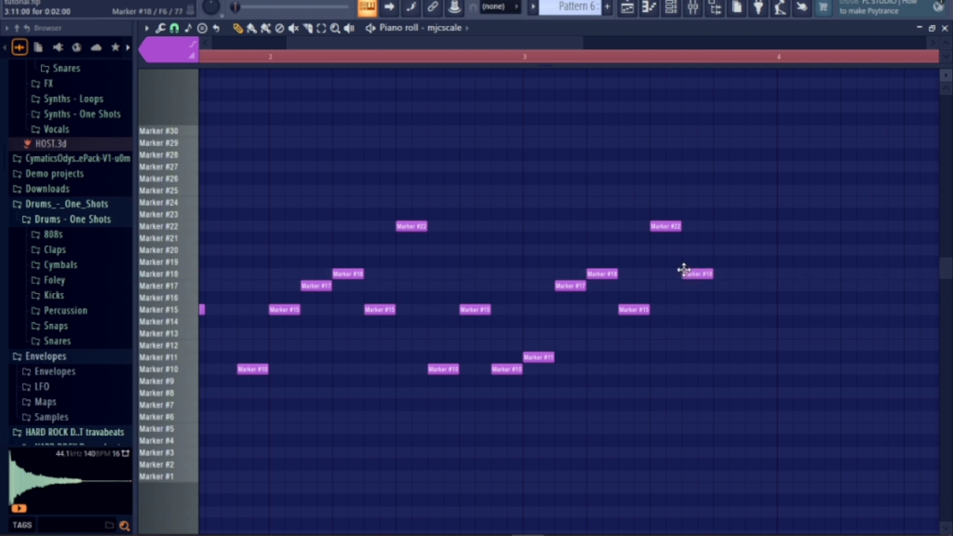
pyautogui.click(751, 286)
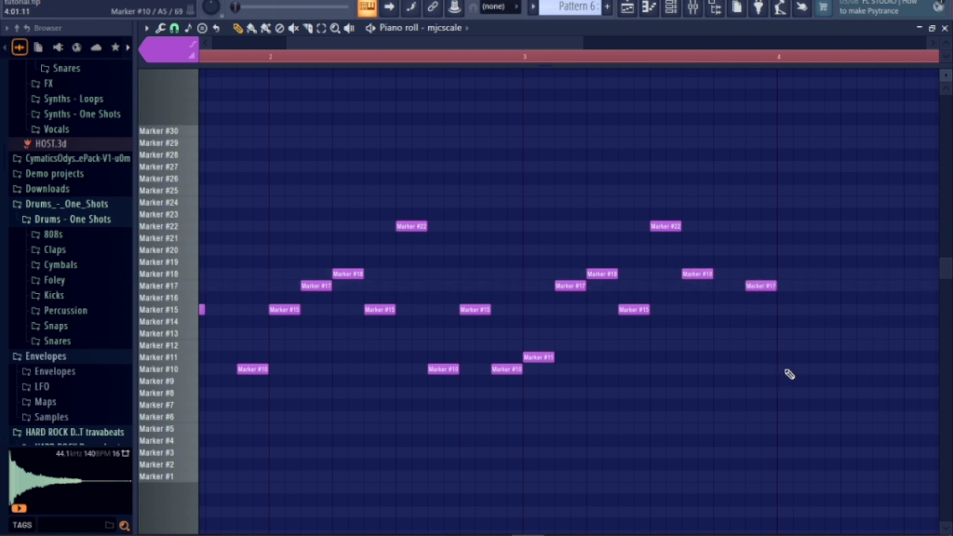
# Start bar 4 with two-step notes on markers #10 and #16 and play the pattern from bar 3
pyautogui.click(784, 370)
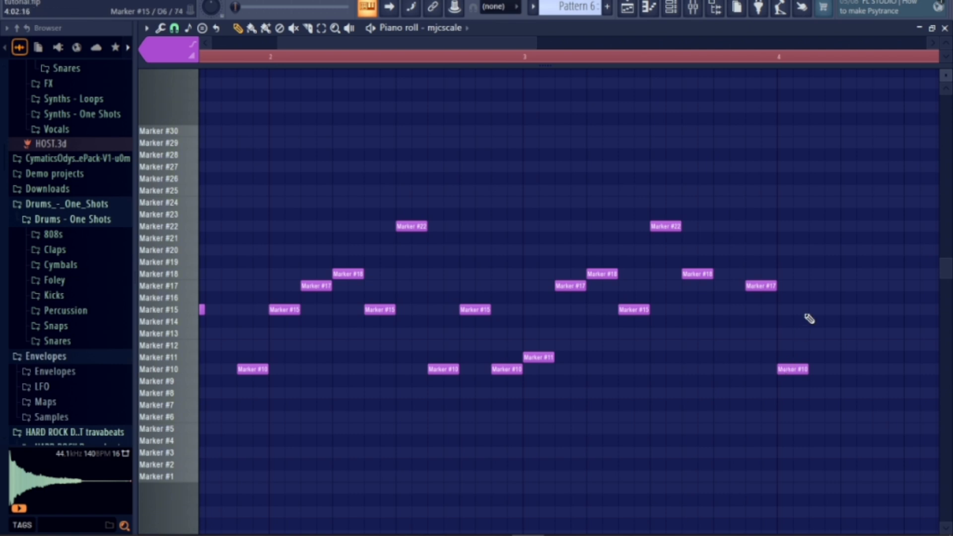
pyautogui.click(809, 321)
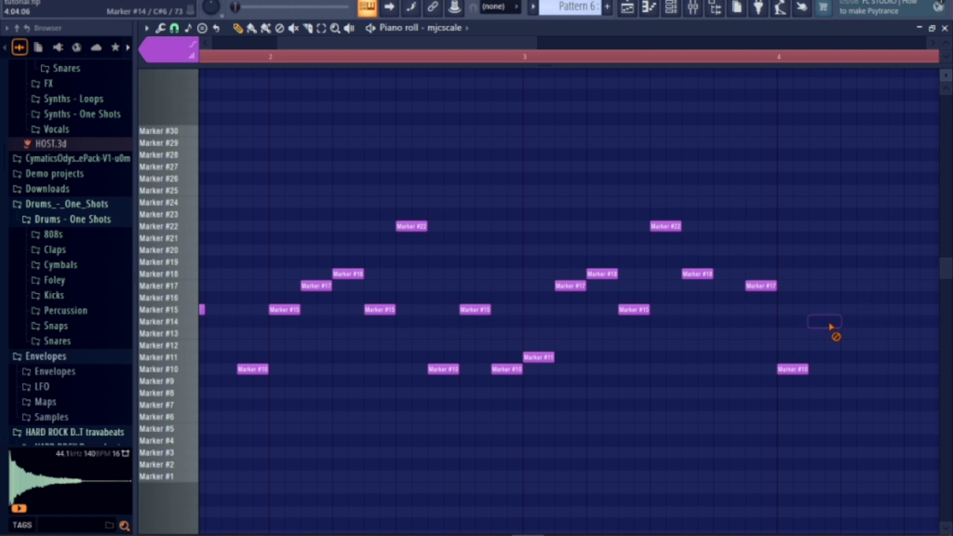
pyautogui.click(811, 298)
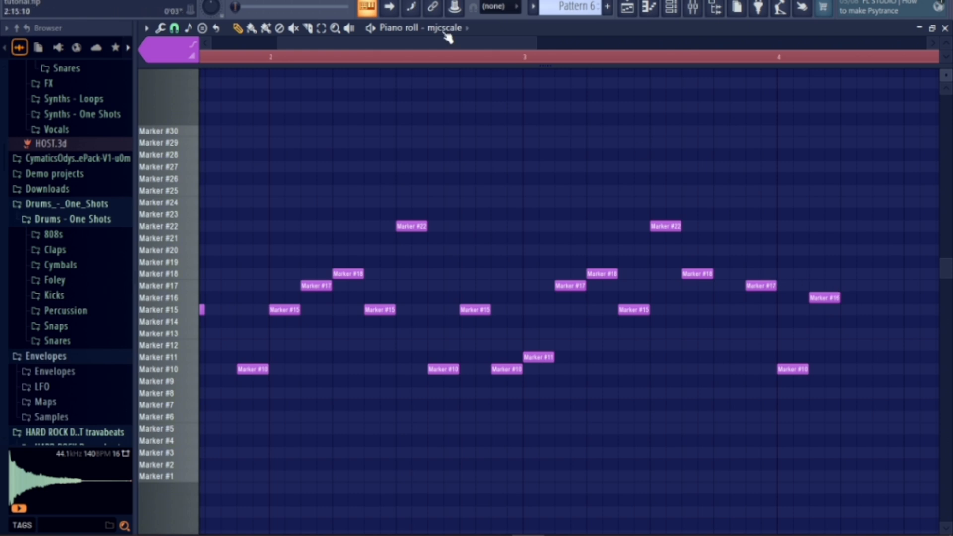
pyautogui.moveTo(522, 45); pyautogui.dragTo(586, 48)
pyautogui.click(344, 56)
pyautogui.press('space')
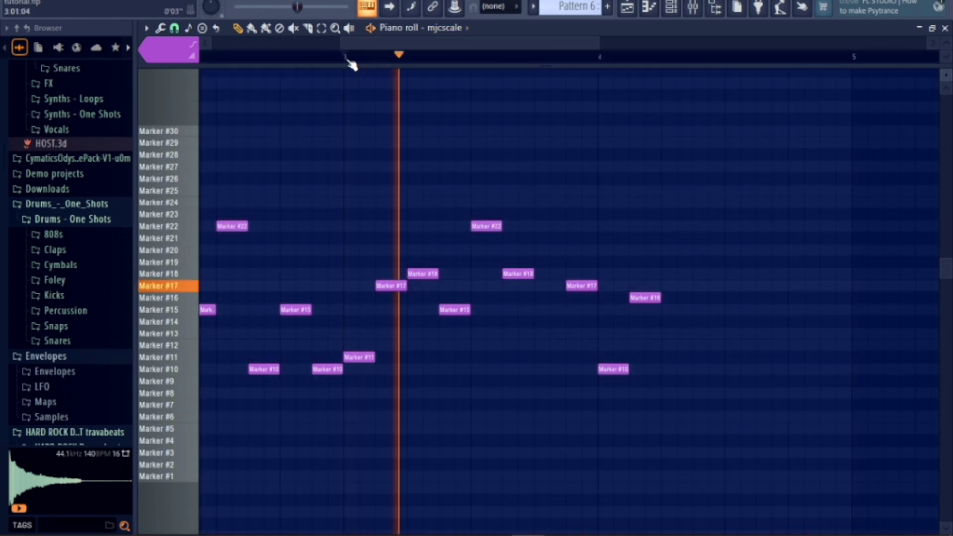
pyautogui.press('space')
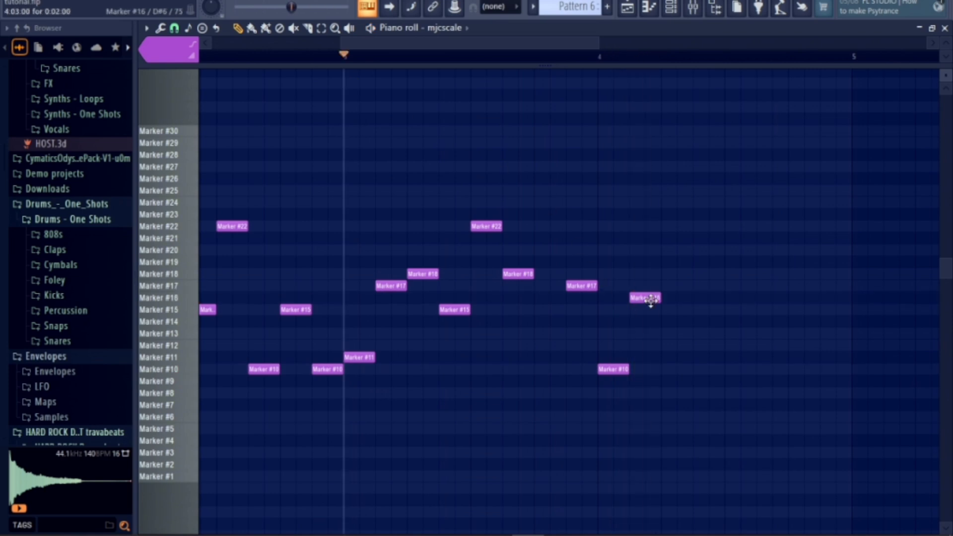
# Change bar 4's second note to Marker #14 and continue with two-step #17, #10, a two-step gap, #10, #14 and #10
pyautogui.click(634, 322)
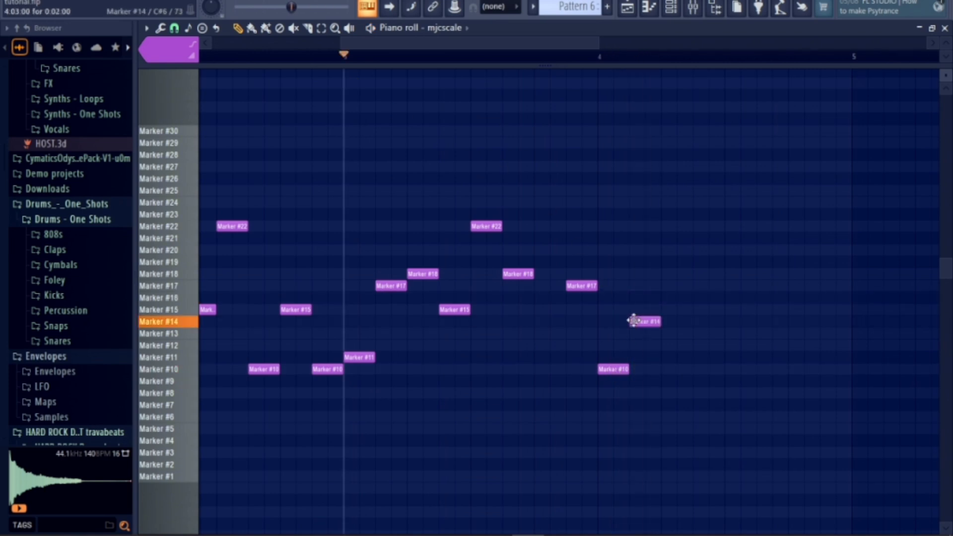
pyautogui.click(665, 287)
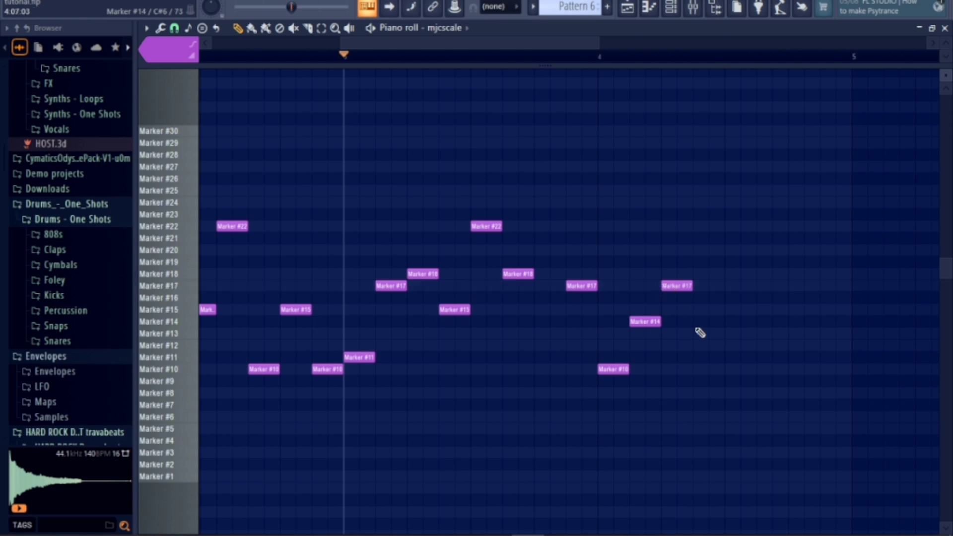
pyautogui.click(698, 370)
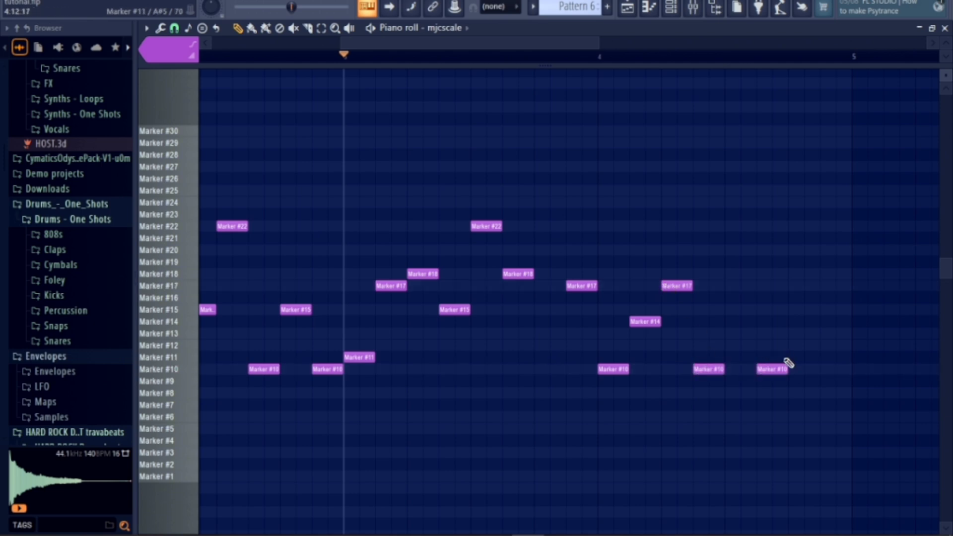
pyautogui.click(799, 333)
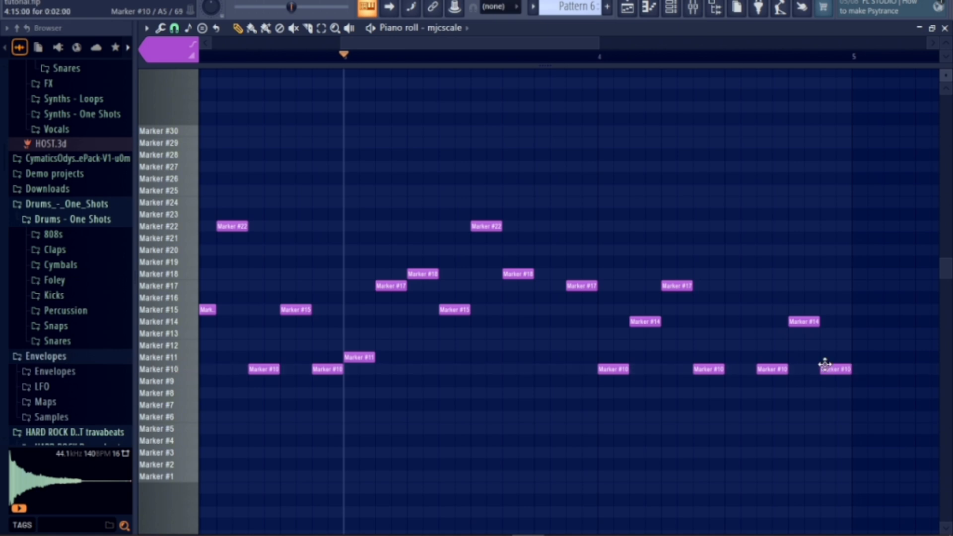
# Place Pattern 6 on playlist Track 4 at bar 9 and play the arrangement from bar 8
pyautogui.press('space')
pyautogui.click(628, 8)
pyautogui.moveTo(525, 161)
pyautogui.mouseDown()
pyautogui.moveTo(538, 164)
pyautogui.moveTo(484, 199)
pyautogui.moveTo(449, 191)
pyautogui.mouseUp()
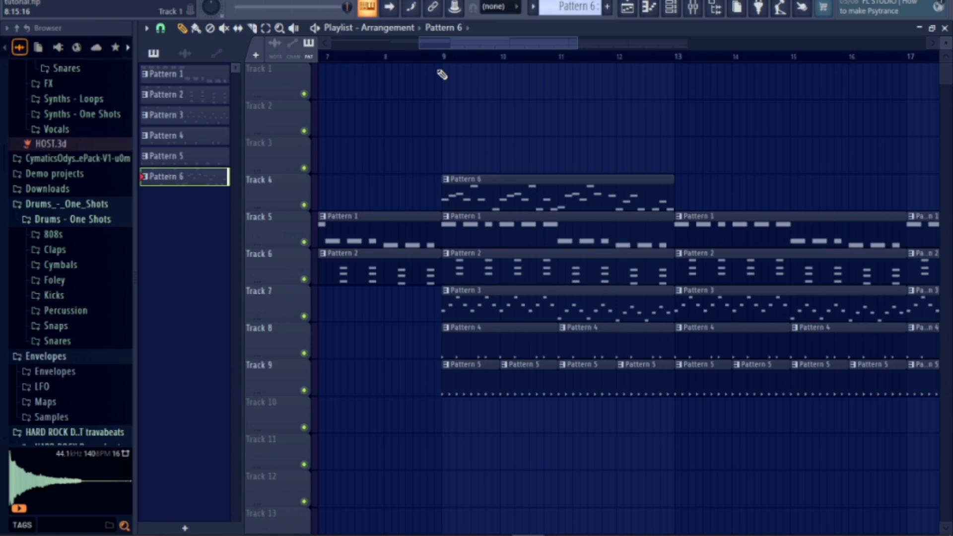
pyautogui.click(411, 55)
pyautogui.click(382, 55)
pyautogui.press('space')
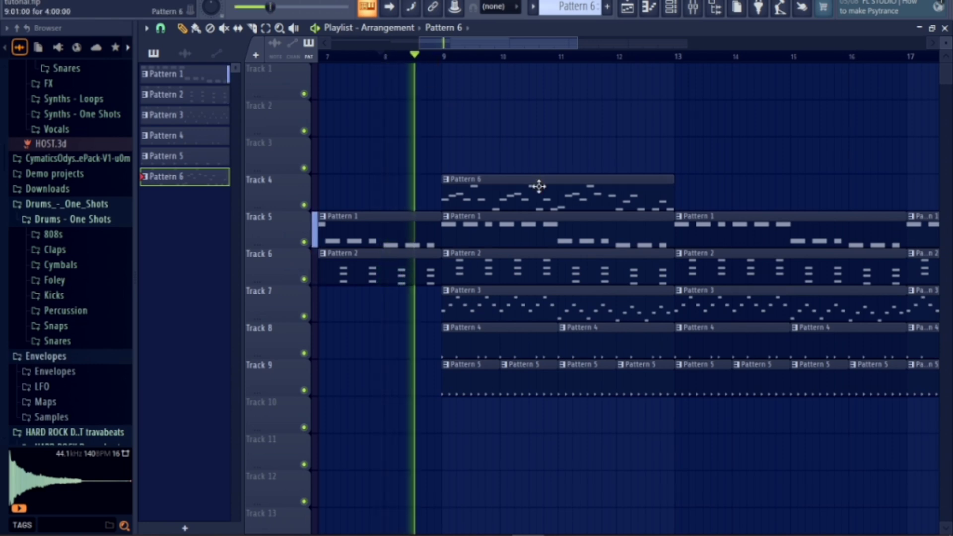
# Add a Marker #15 note at the start of bar 5 in the mjcscale piano roll and lengthen it to eight steps
pyautogui.click(672, 11)
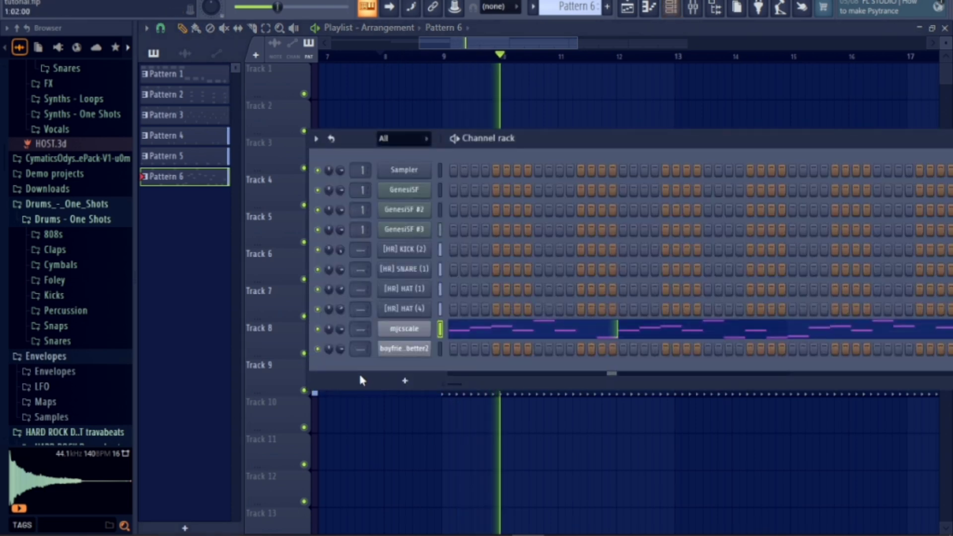
pyautogui.click(635, 14)
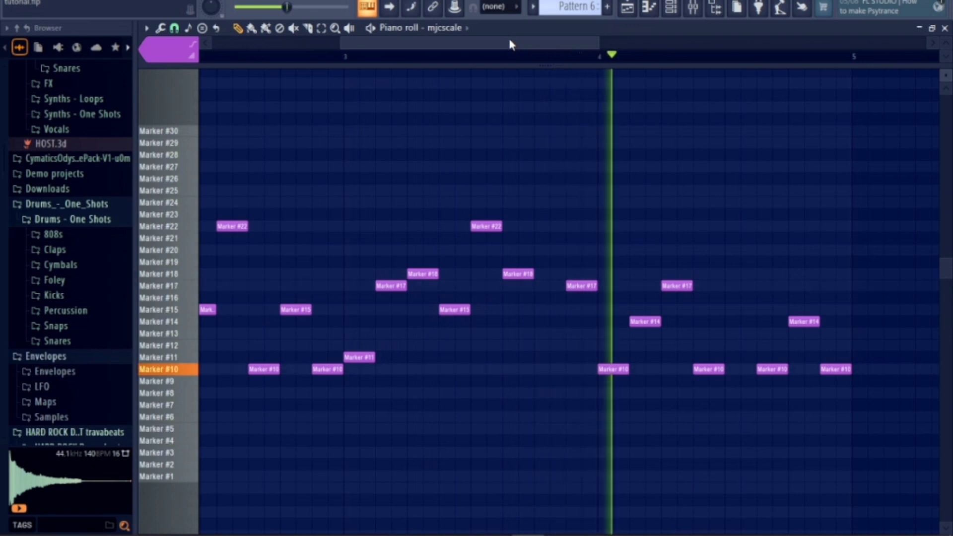
pyautogui.moveTo(510, 40); pyautogui.dragTo(661, 82)
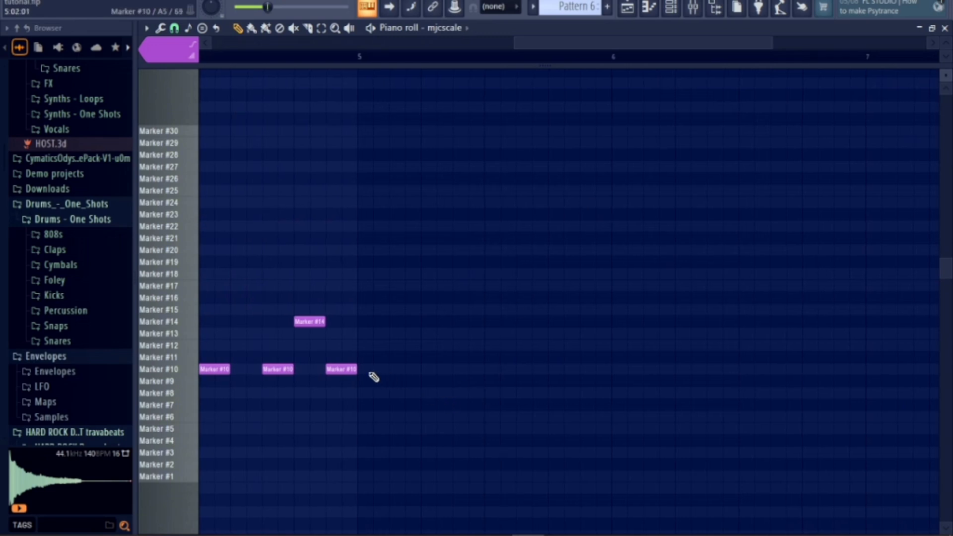
pyautogui.click(361, 309)
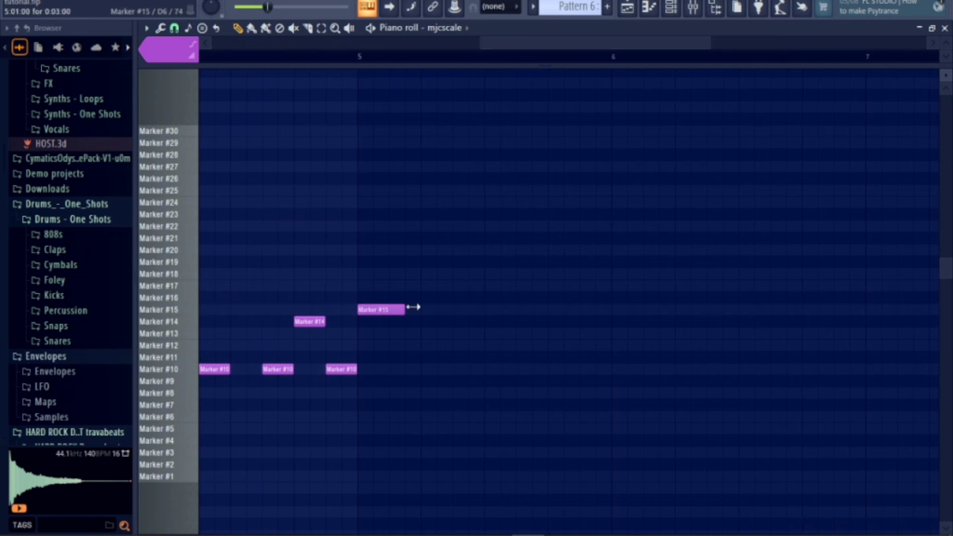
pyautogui.moveTo(413, 307); pyautogui.dragTo(489, 306)
# Copy all mjcscale notes into the boyfriendbetter2 piano roll so they start at bar 5, and start playback
pyautogui.moveTo(503, 42); pyautogui.dragTo(231, 42)
pyautogui.hotkey('ctrl', 'a')
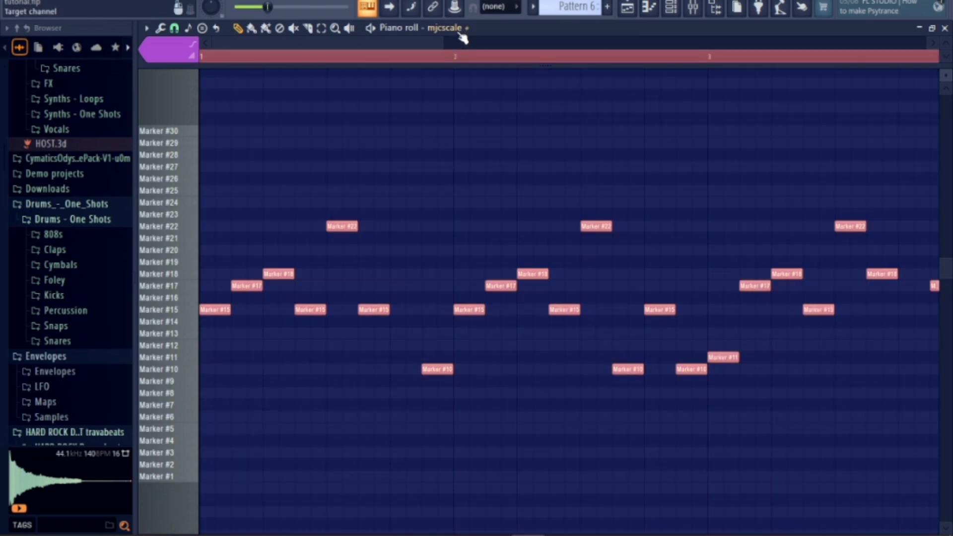
pyautogui.click(465, 29)
pyautogui.click(477, 188)
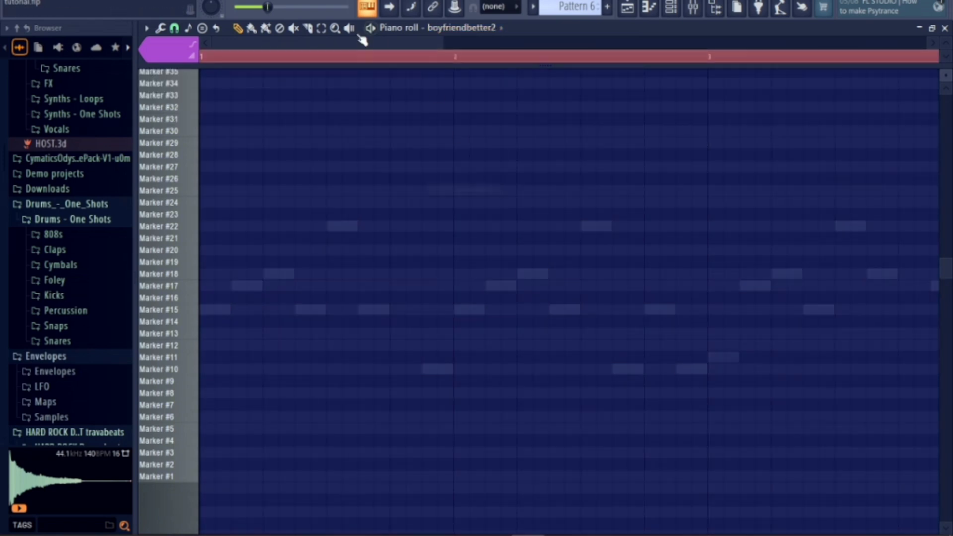
pyautogui.moveTo(461, 43); pyautogui.dragTo(534, 42)
pyautogui.hotkey('ctrl', 'v')
pyautogui.click(519, 58)
pyautogui.hotkey('ctrl', 'd')
pyautogui.press('space')
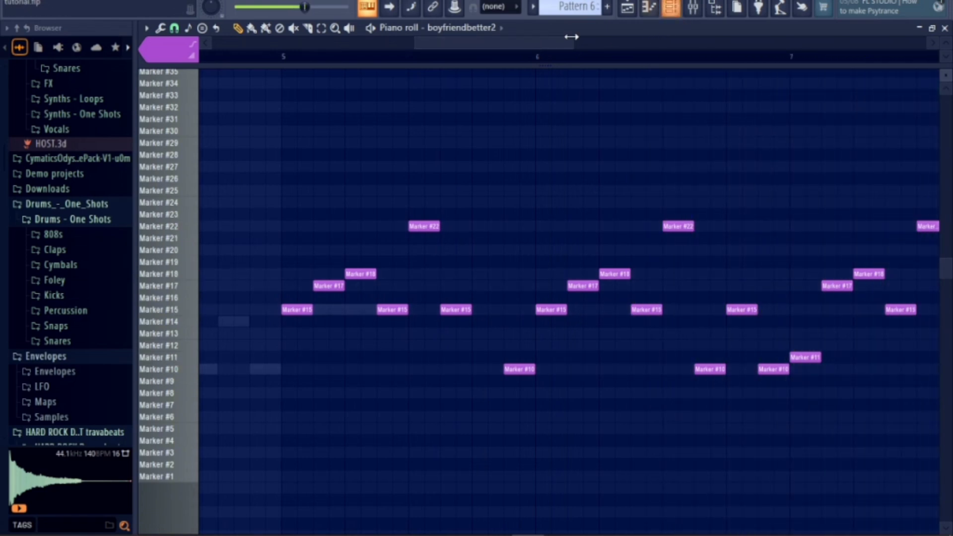
# Play the arrangement from just before bar 9 to check the extended Pattern 6 in the playlist
pyautogui.moveTo(491, 50); pyautogui.dragTo(611, 46)
pyautogui.click(672, 7)
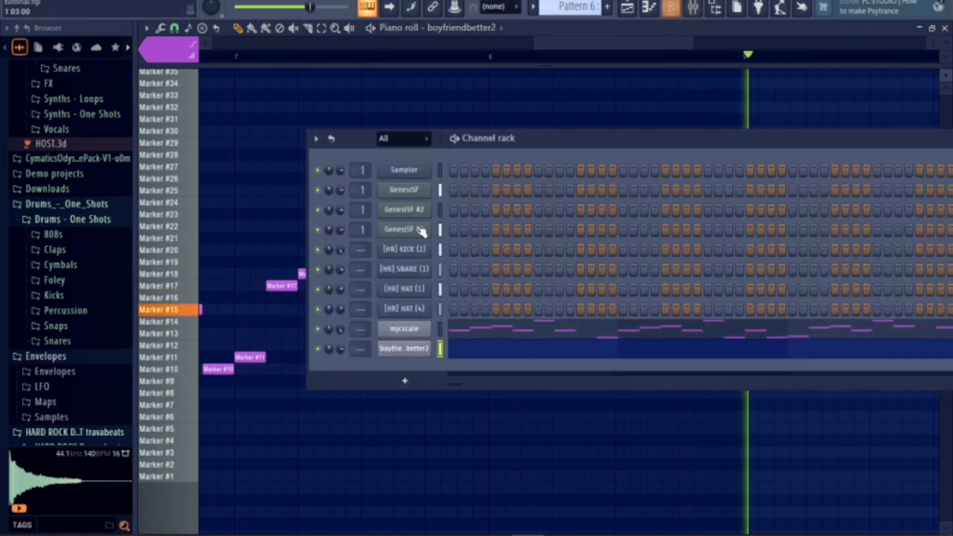
pyautogui.click(671, 7)
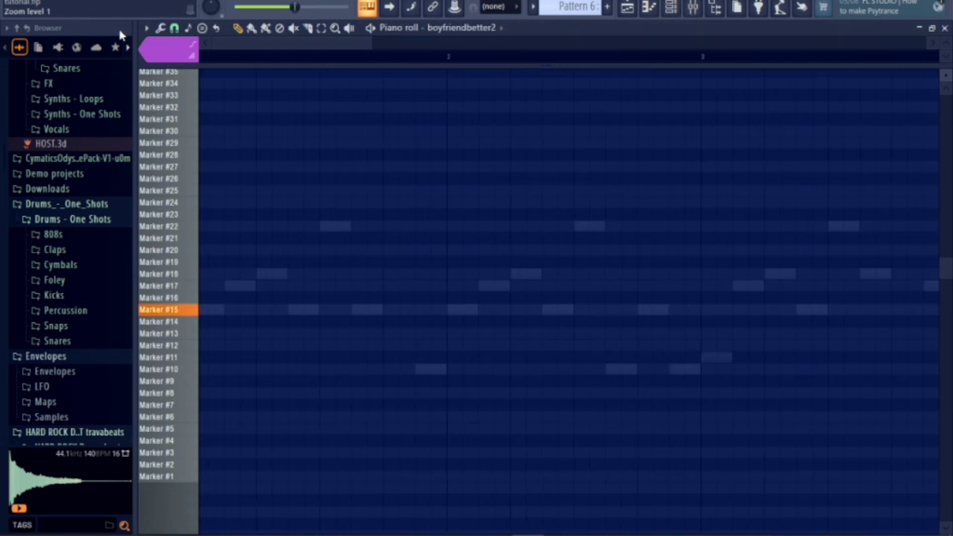
pyautogui.click(628, 6)
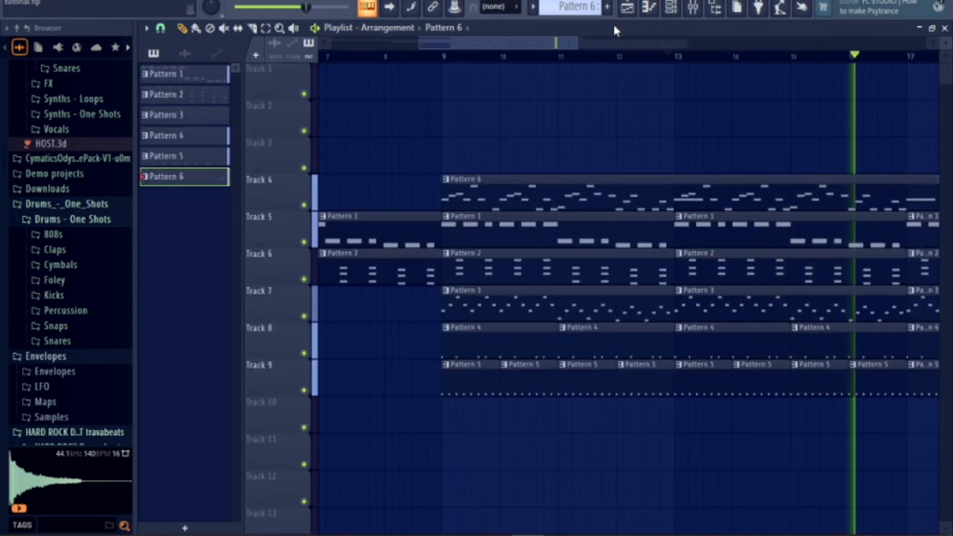
pyautogui.moveTo(557, 42); pyautogui.dragTo(554, 70)
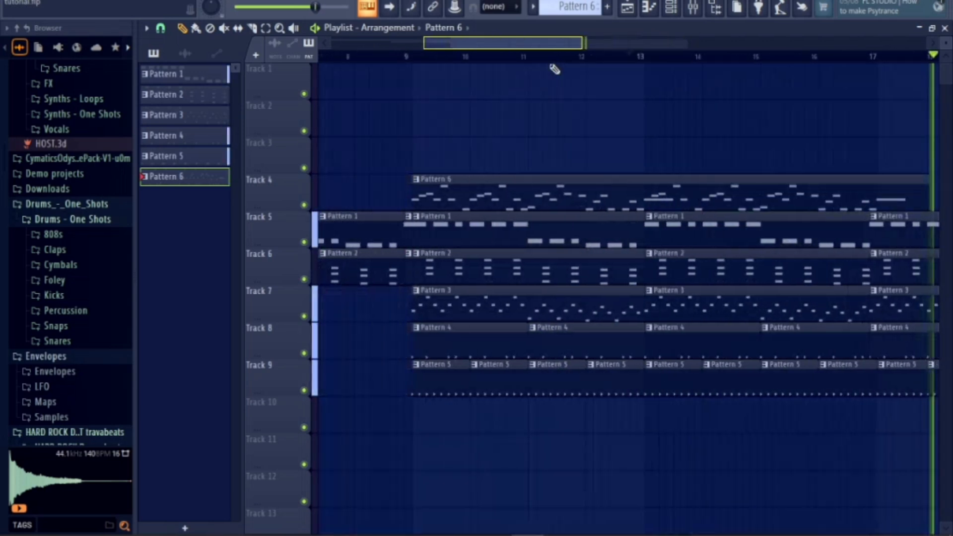
pyautogui.click(395, 55)
# Start bar 9 of the mjcscale piano roll with two-step notes on markers #15, #22 and #18 and play them back
pyautogui.click(649, 7)
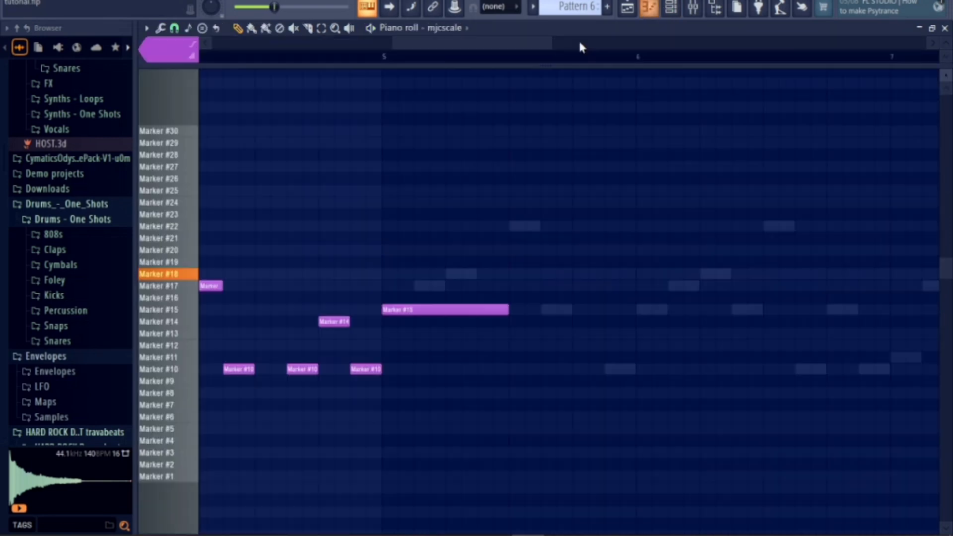
pyautogui.moveTo(539, 43); pyautogui.dragTo(144, 66)
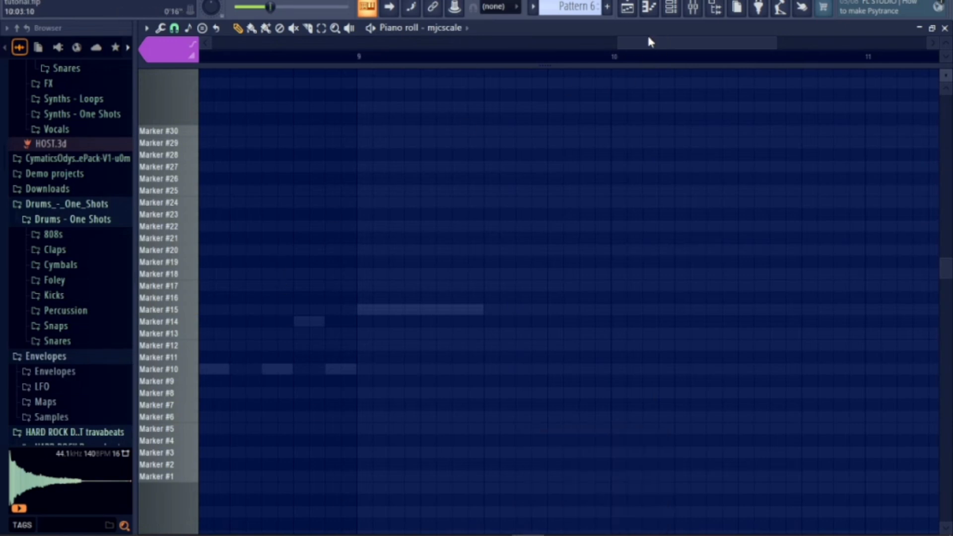
pyautogui.moveTo(664, 47); pyautogui.dragTo(238, 56)
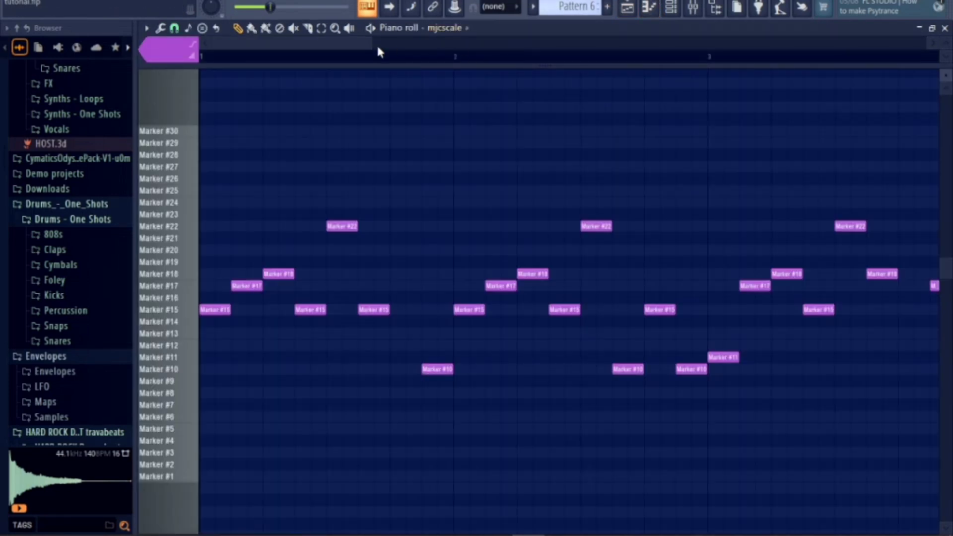
pyautogui.moveTo(376, 44); pyautogui.dragTo(315, 118)
pyautogui.moveTo(290, 46); pyautogui.dragTo(712, 96)
pyautogui.click(273, 310)
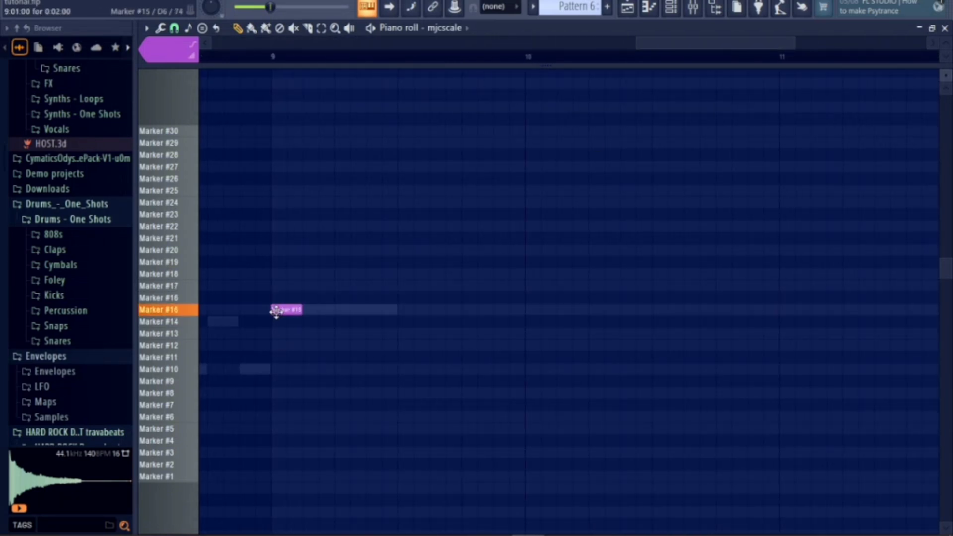
pyautogui.moveTo(311, 255); pyautogui.dragTo(312, 226)
pyautogui.click(339, 274)
pyautogui.click(285, 64)
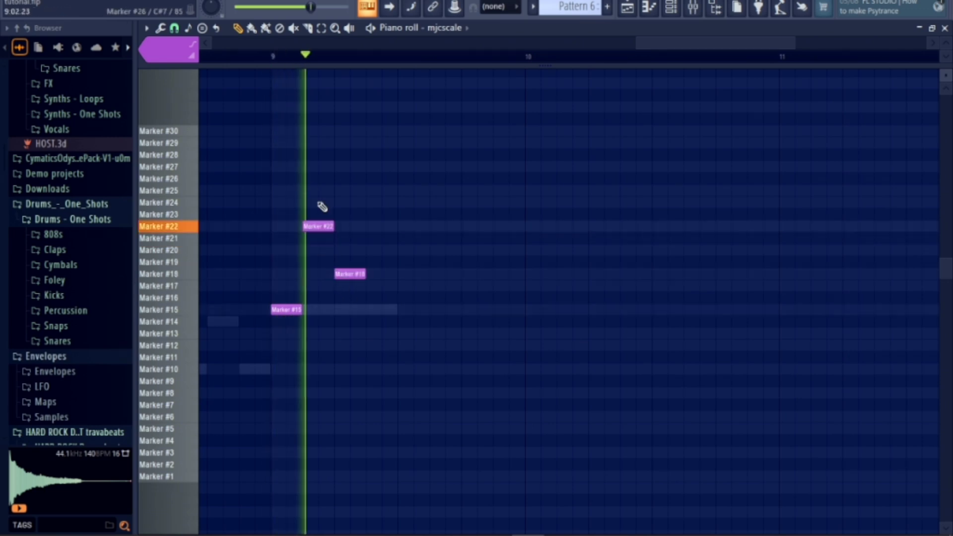
# Complete bar 9 with two-step notes on markers #15, #18, #15, #11 and #15 and play the result
pyautogui.click(372, 312)
pyautogui.click(403, 274)
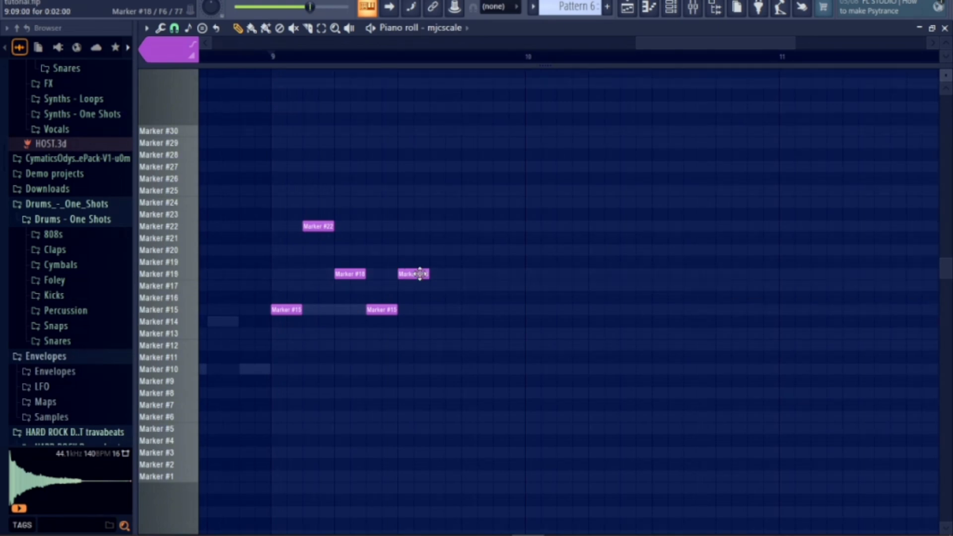
pyautogui.click(472, 359)
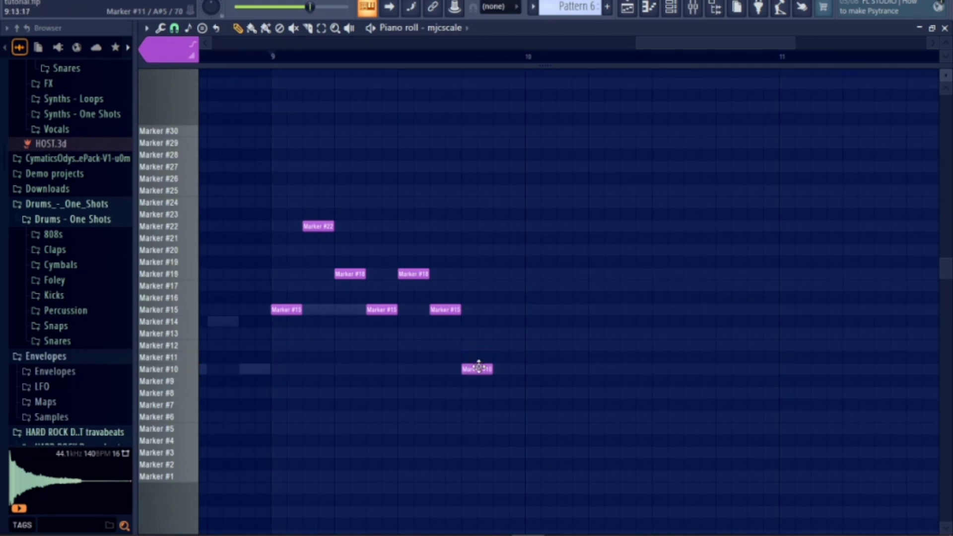
pyautogui.press('space')
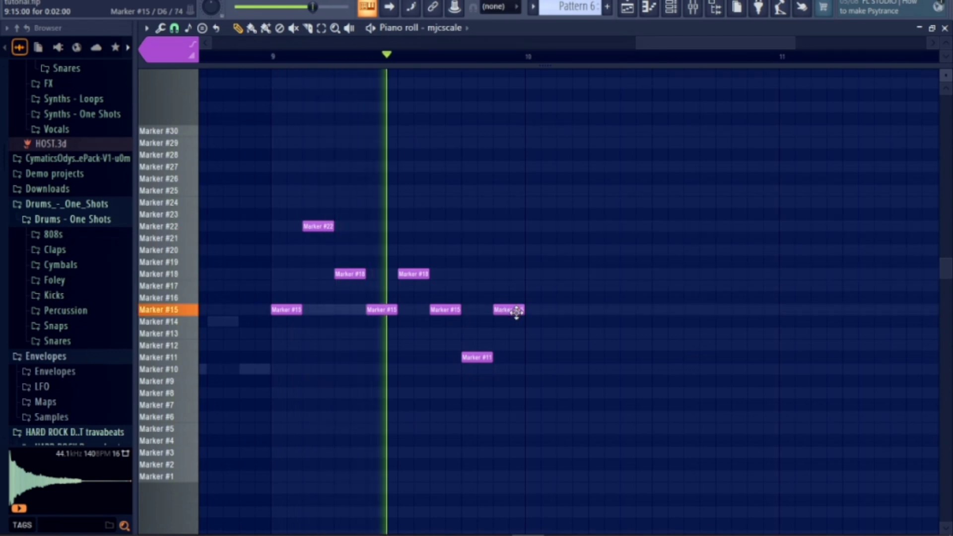
# Enter consecutive two-step notes in bar 10 on markers #18, #15, #11, #22, #18, #15 and #11
pyautogui.click(529, 274)
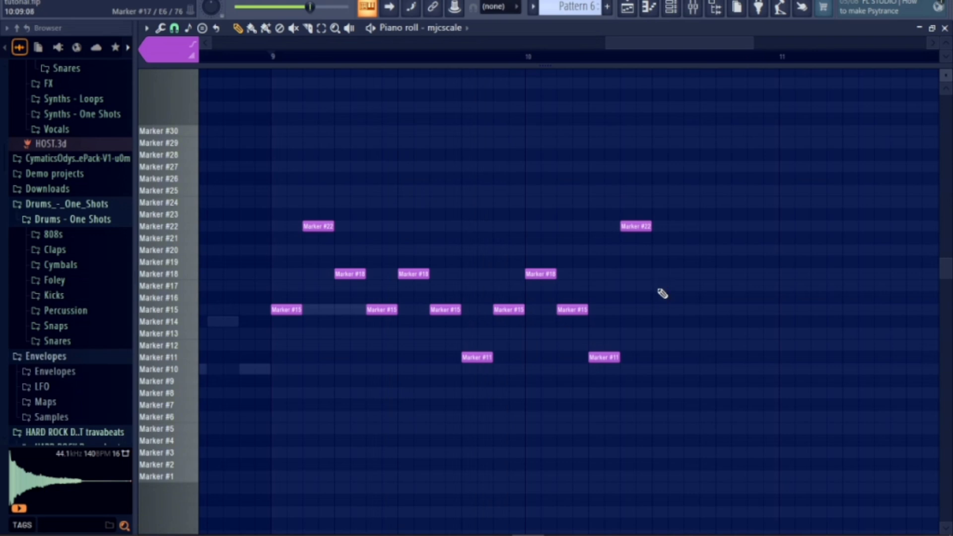
pyautogui.click(687, 309)
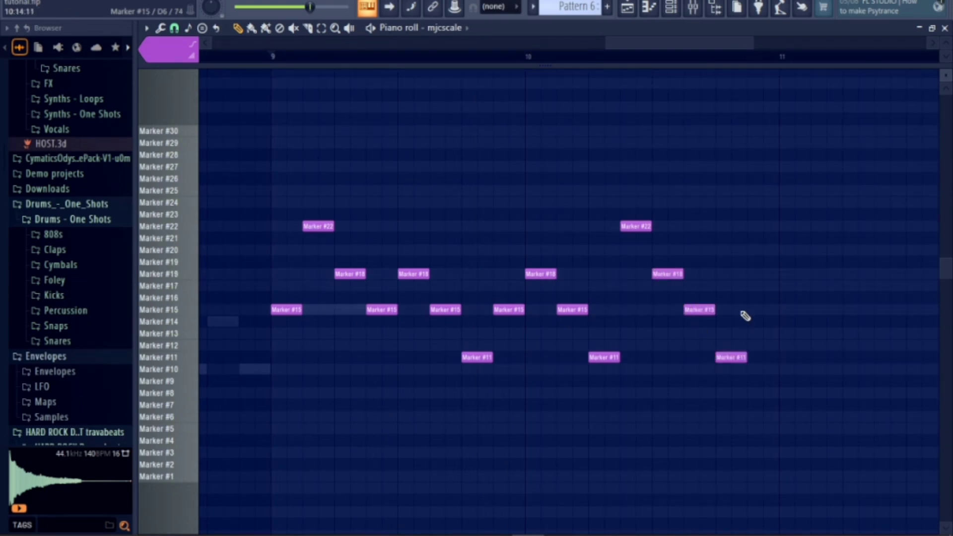
pyautogui.click(750, 310)
pyautogui.rightClick(753, 287)
pyautogui.click(750, 274)
pyautogui.rightClick(755, 274)
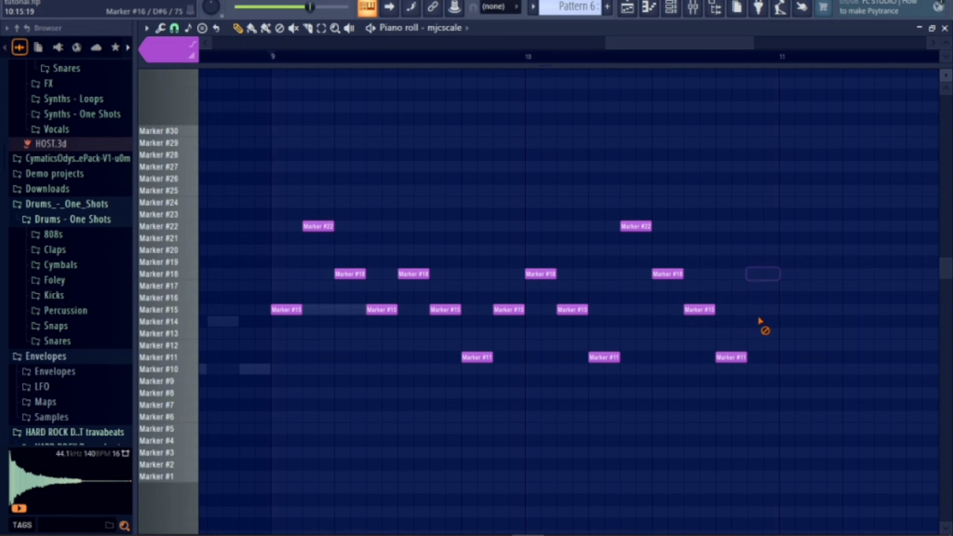
pyautogui.click(766, 310)
pyautogui.click(737, 310)
pyautogui.rightClick(777, 309)
pyautogui.press('space')
pyautogui.rightClick(754, 310)
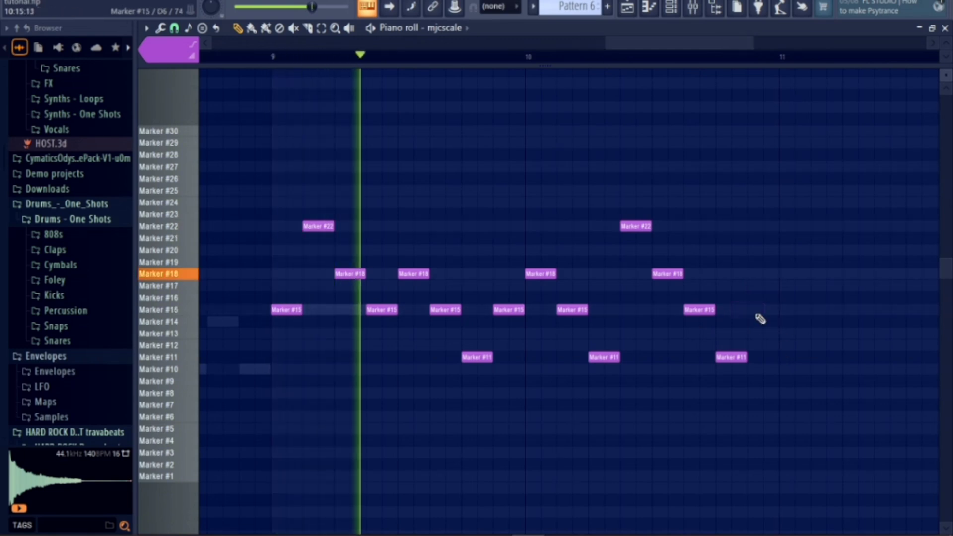
# End bar 10 with a two-step Marker #15 note and add a four-step Marker #11 note at the start of bar 11
pyautogui.click(757, 310)
pyautogui.click(780, 365)
pyautogui.moveTo(780, 364)
pyautogui.mouseDown()
pyautogui.moveTo(783, 356)
pyautogui.moveTo(841, 357)
pyautogui.mouseUp()
pyautogui.press('space')
pyautogui.moveTo(596, 42); pyautogui.dragTo(649, 43)
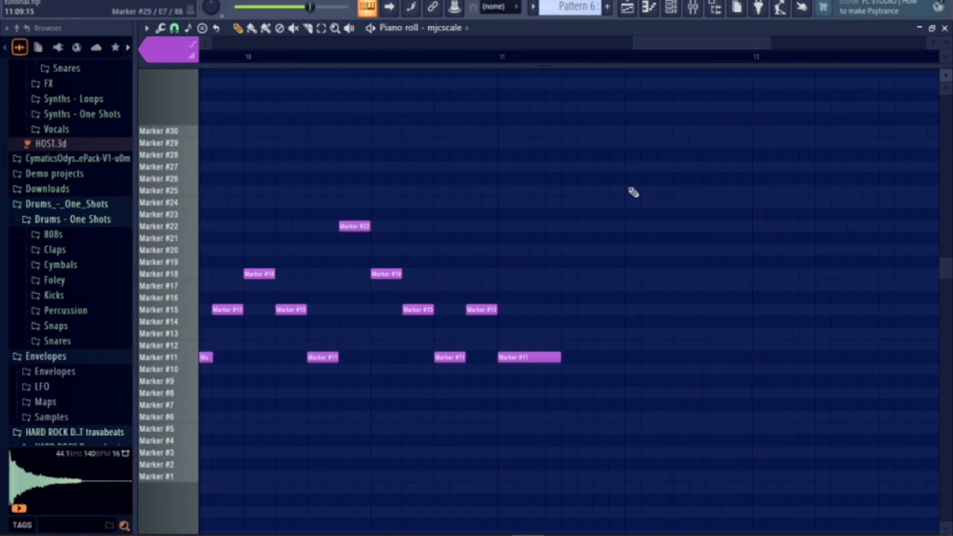
# Continue bar 11 with one-step notes on markers #6, #6, #11 and #11 and a closing four-step Marker #6 note, playing the bar back
pyautogui.moveTo(558, 404)
pyautogui.mouseDown()
pyautogui.moveTo(588, 417)
pyautogui.moveTo(616, 411)
pyautogui.moveTo(571, 415)
pyautogui.mouseUp()
pyautogui.click(499, 56)
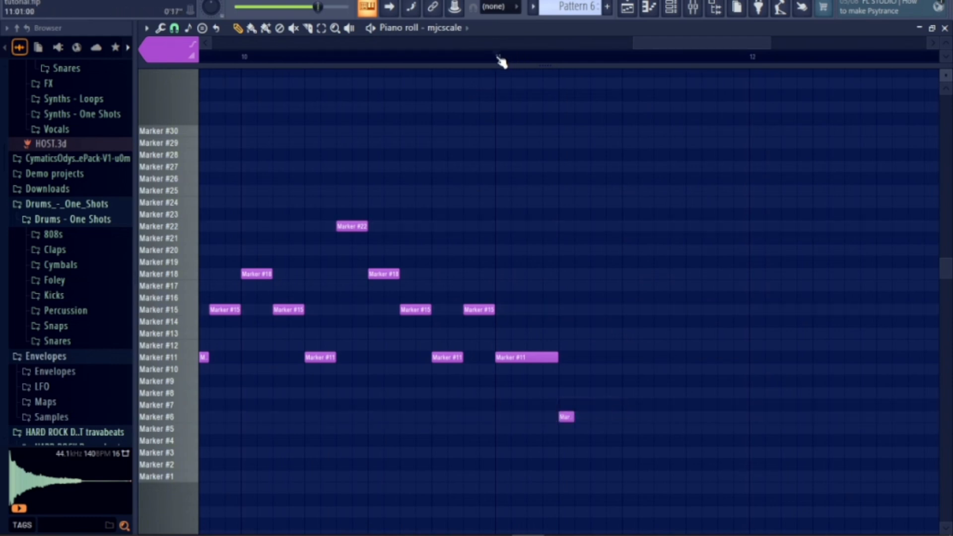
pyautogui.press('space')
pyautogui.press('space')
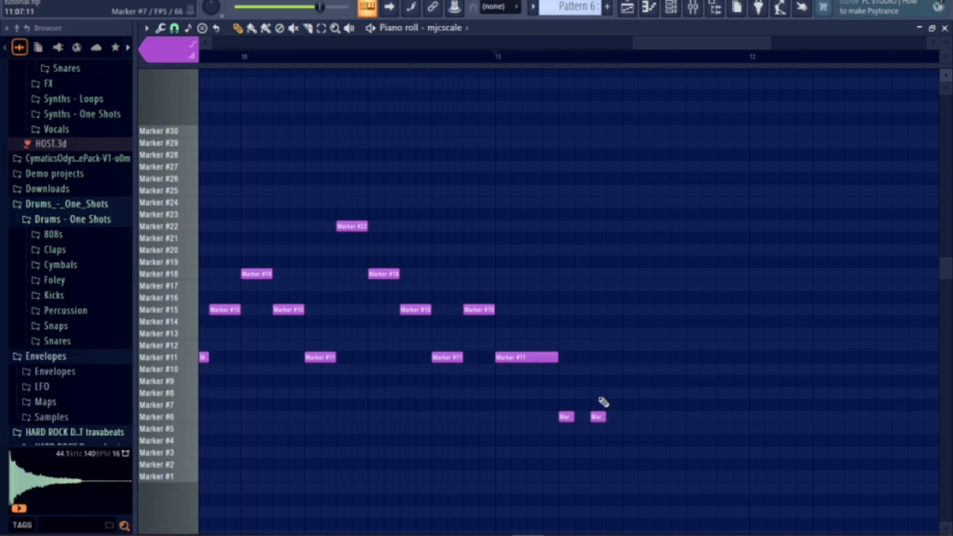
pyautogui.click(687, 418)
pyautogui.press('space')
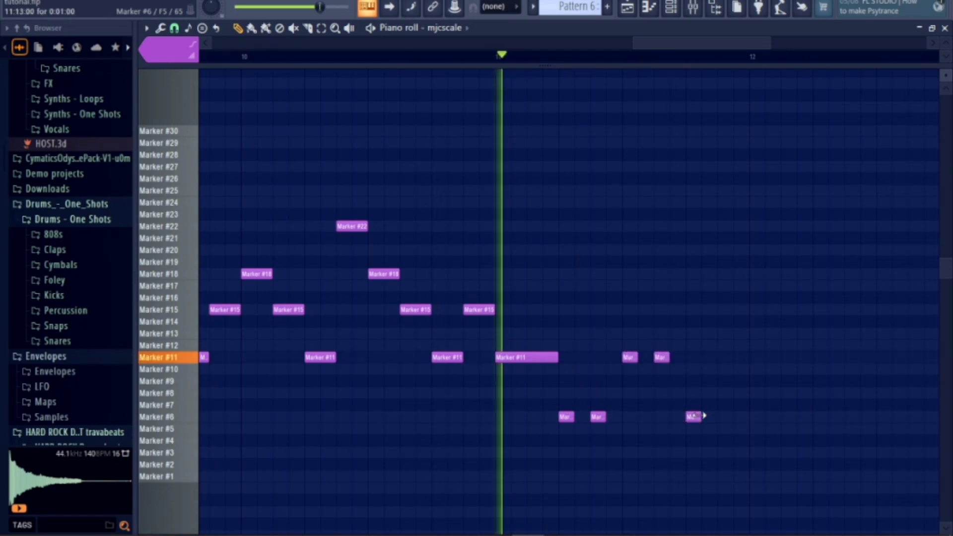
pyautogui.moveTo(702, 417); pyautogui.dragTo(753, 419)
pyautogui.press('space')
# Fill bar 12 with a four-step Marker #14 note, one-step notes on #10, #10, #14 and #14, and a four-step #10 note, and play it
pyautogui.moveTo(726, 41); pyautogui.dragTo(757, 41)
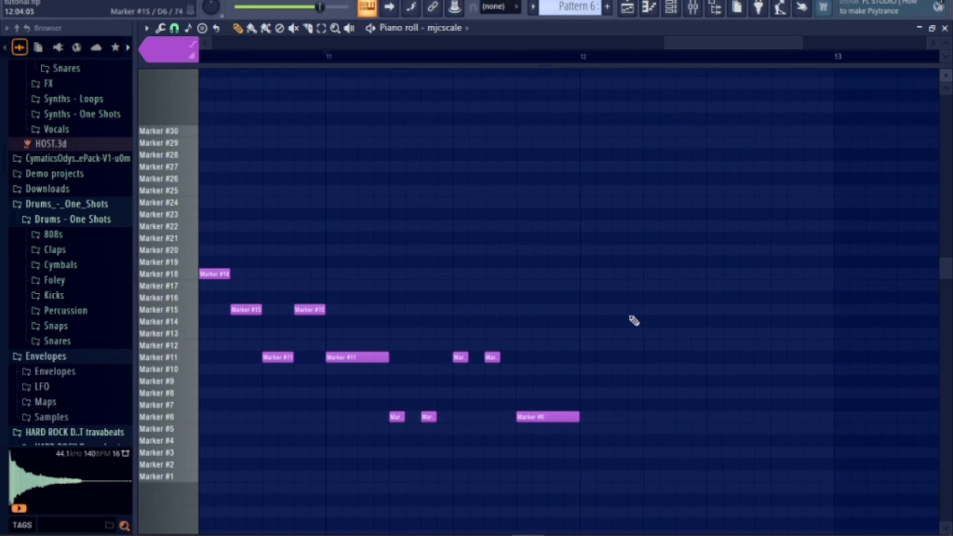
pyautogui.click(614, 324)
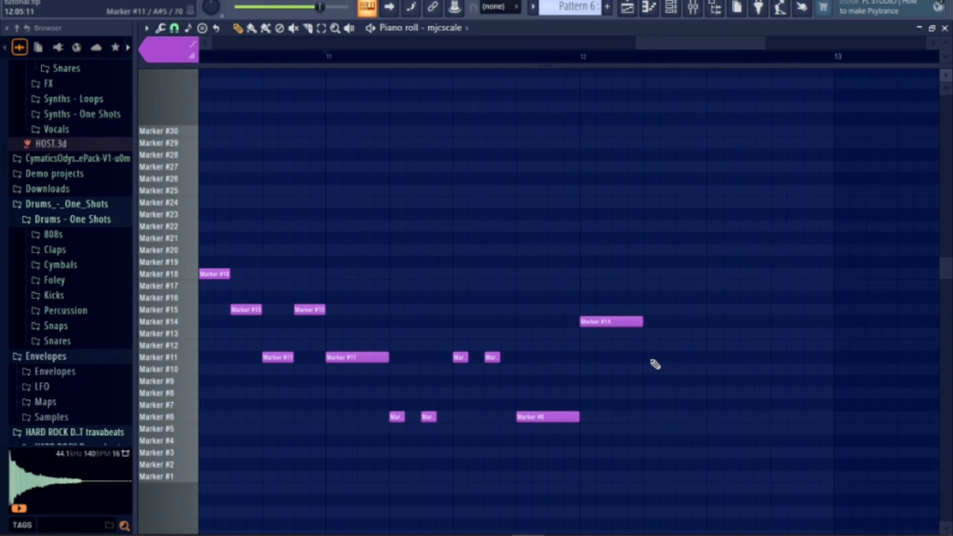
pyautogui.click(661, 370)
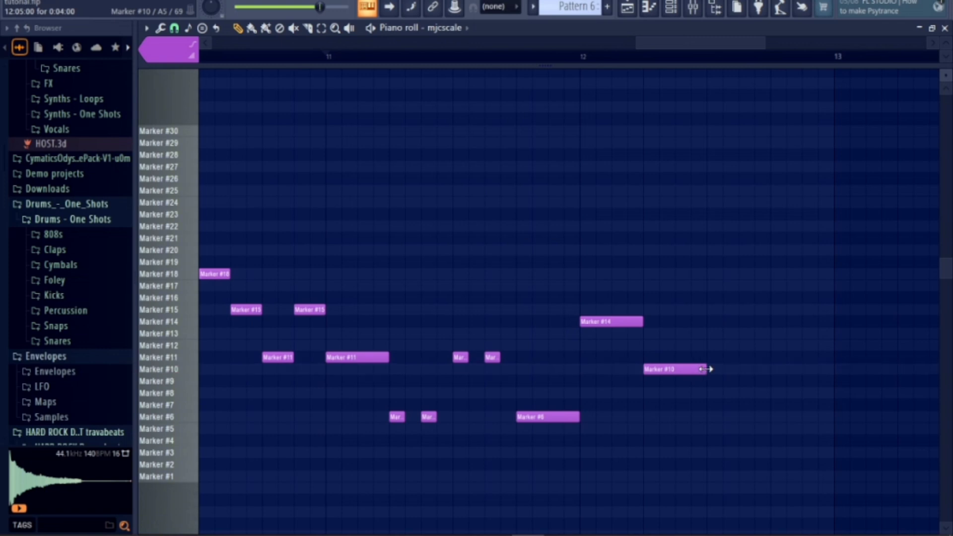
pyautogui.moveTo(706, 370); pyautogui.dragTo(660, 369)
pyautogui.click(680, 370)
pyautogui.click(714, 322)
pyautogui.click(746, 322)
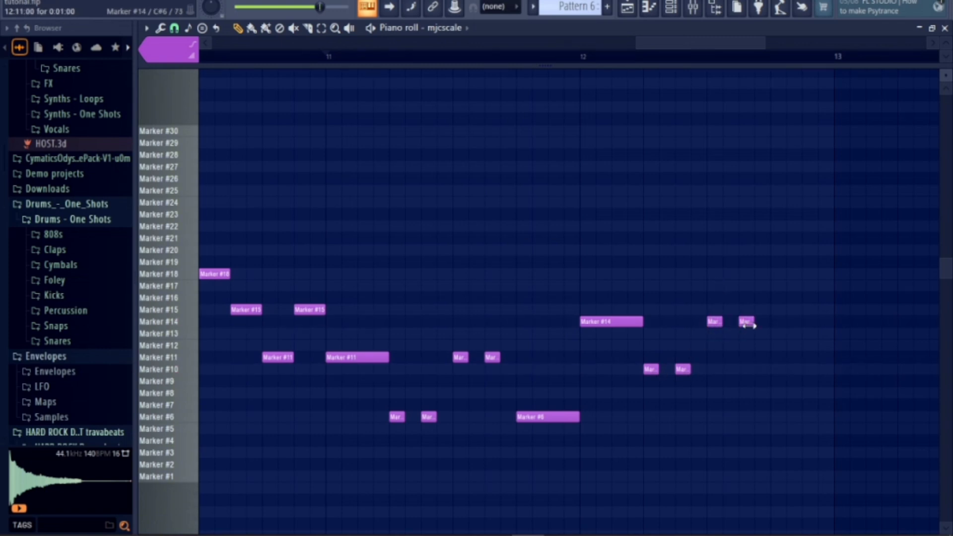
pyautogui.click(776, 370)
pyautogui.press('space')
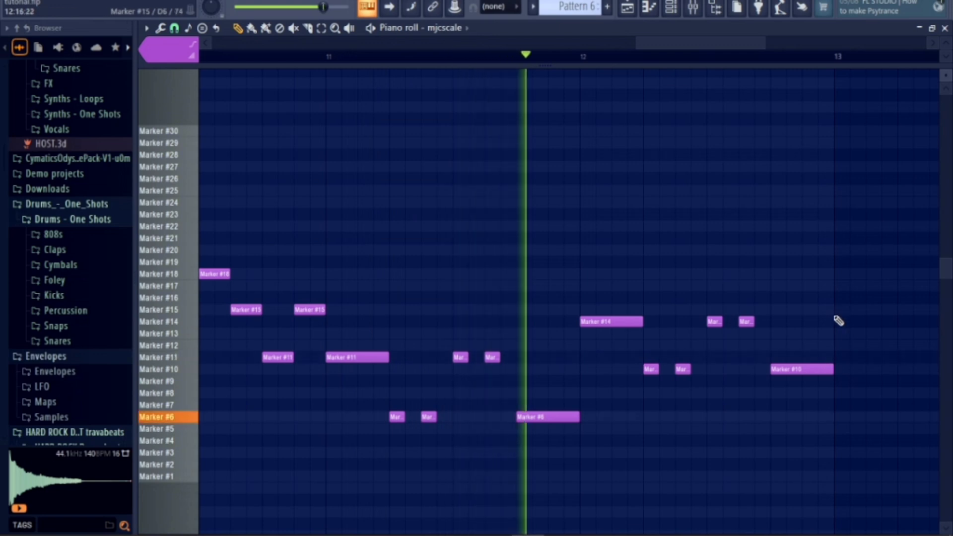
# End the mjcscale phrase with an eight-step Marker #15 note at the start of bar 13
pyautogui.click(839, 310)
pyautogui.moveTo(899, 309)
pyautogui.mouseDown()
pyautogui.moveTo(938, 310)
pyautogui.moveTo(898, 304)
pyautogui.mouseUp()
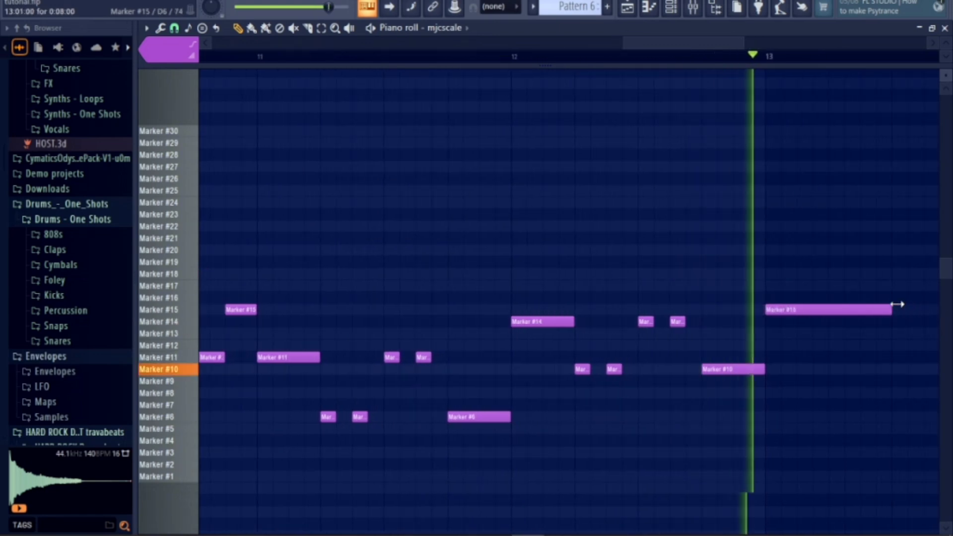
pyautogui.press('space')
# Copy the mjcscale notes from bar 9 onward into the boyfriendbetter2 piano roll starting at bar 13 and play them through
pyautogui.moveTo(901, 135); pyautogui.dragTo(320, 431)
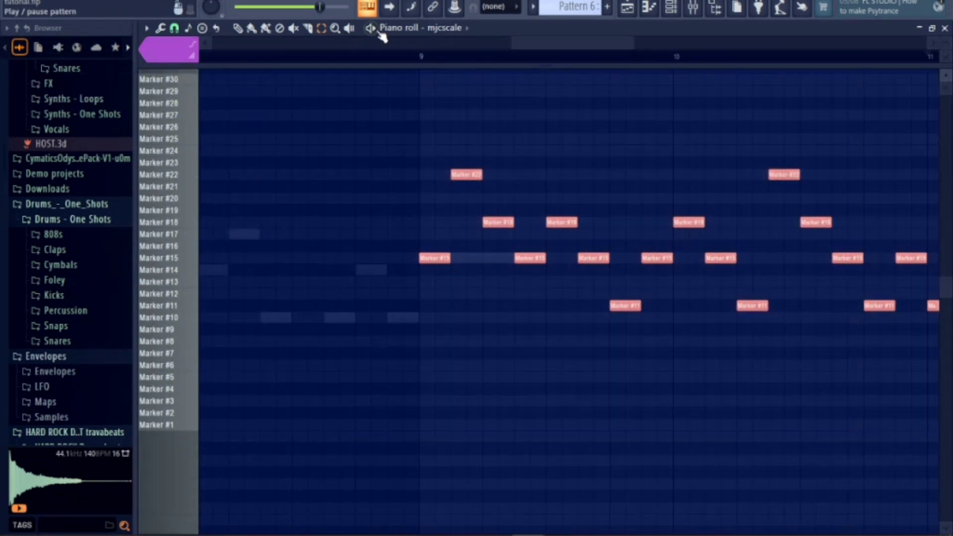
pyautogui.click(445, 28)
pyautogui.click(478, 198)
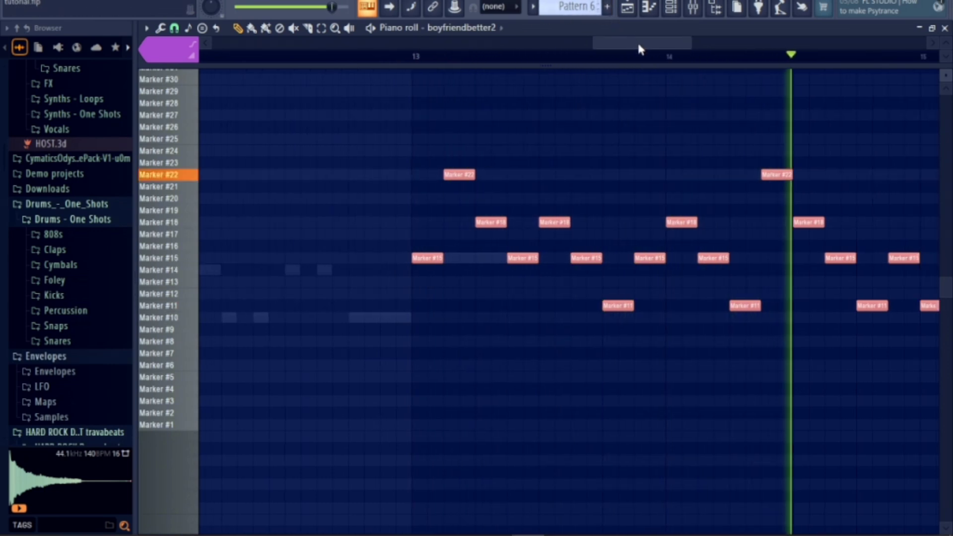
pyautogui.moveTo(640, 41); pyautogui.dragTo(742, 57)
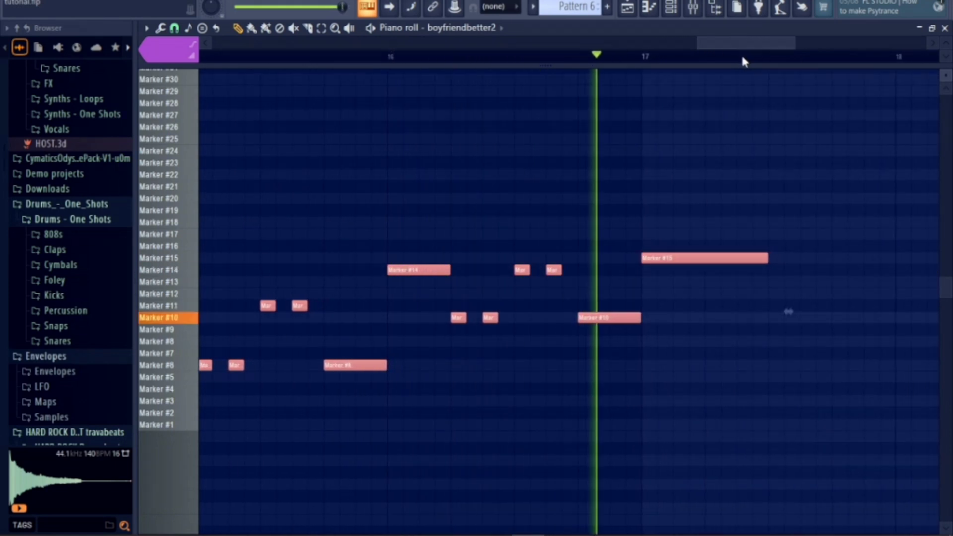
# Open the playlist and play the full arrangement with Pattern 6 layered over the other patterns through bar 25
pyautogui.click(628, 6)
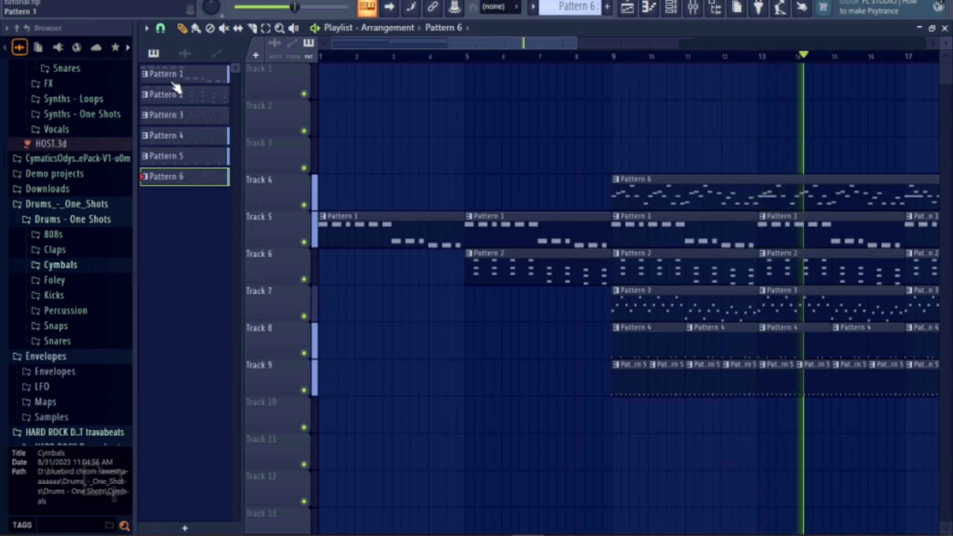
pyautogui.moveTo(429, 45); pyautogui.dragTo(550, 45)
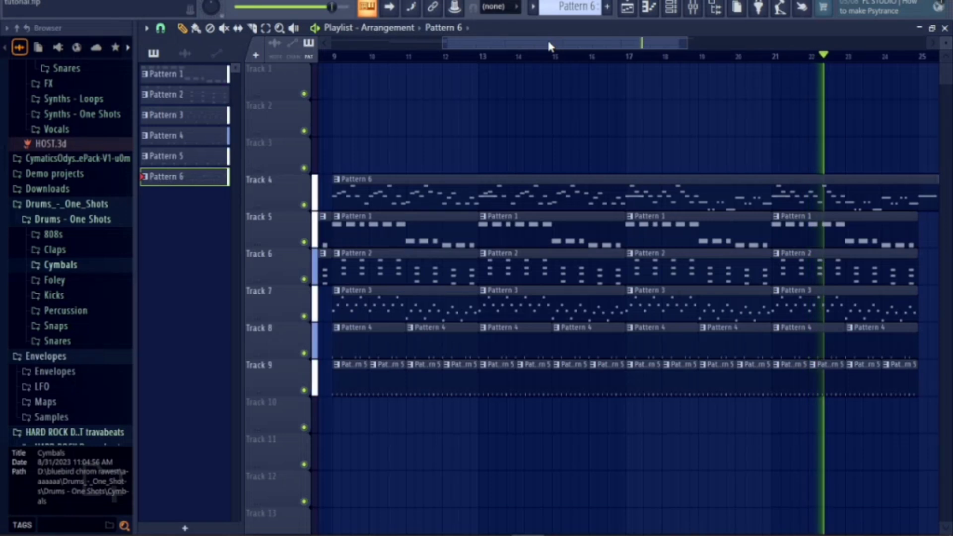
pyautogui.moveTo(530, 48); pyautogui.dragTo(607, 46)
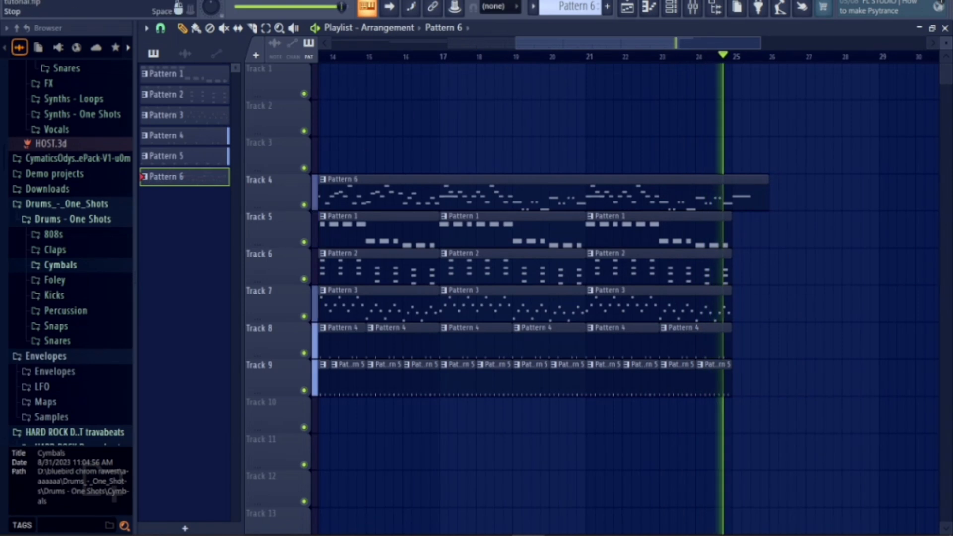
pyautogui.press('space')
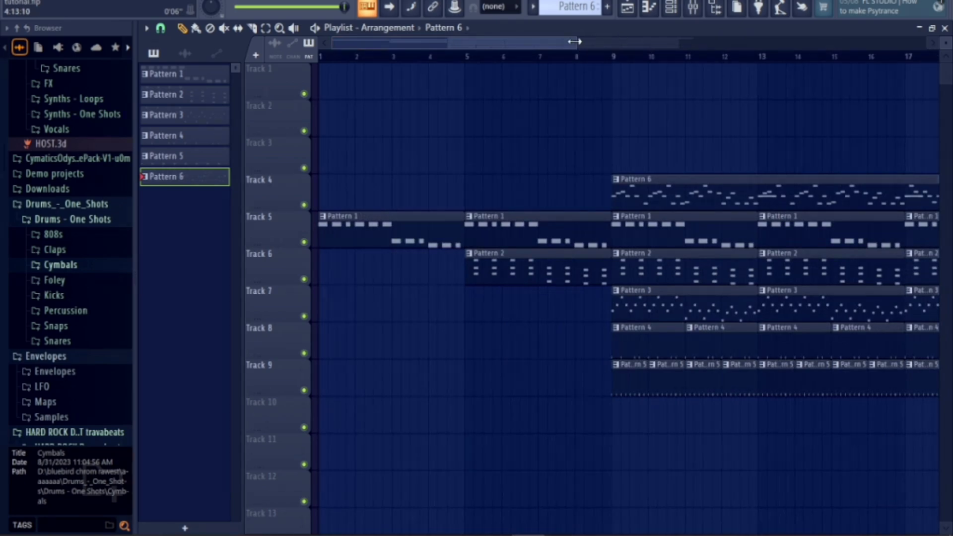
pyautogui.moveTo(575, 42); pyautogui.dragTo(702, 41)
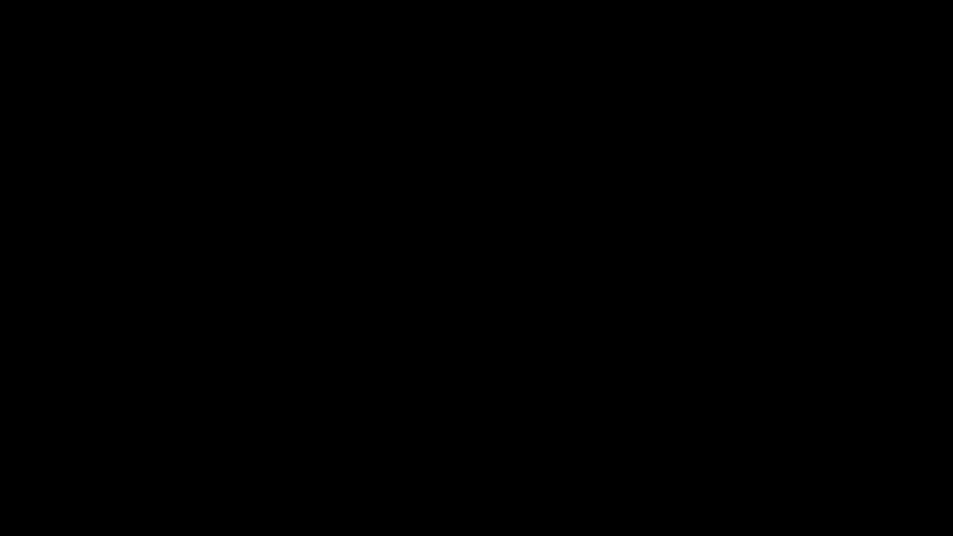